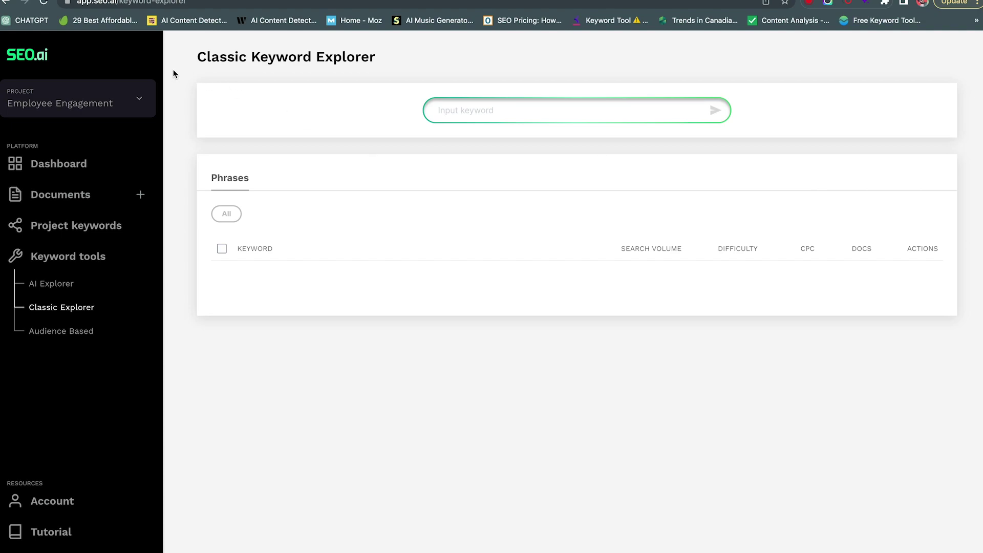
Choose Create project from the sidebar Project selector to bring up the empty new-project form
click(131, 101)
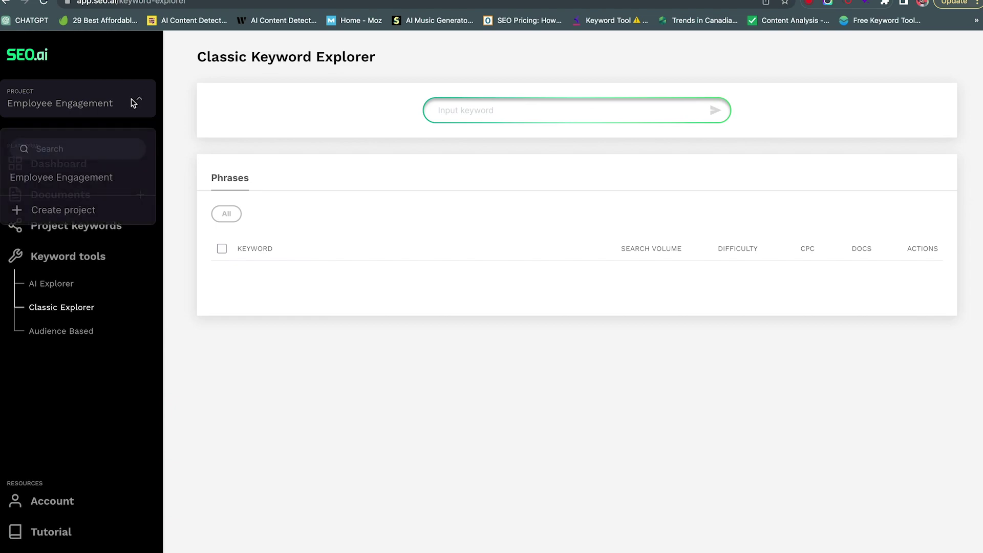
click(97, 214)
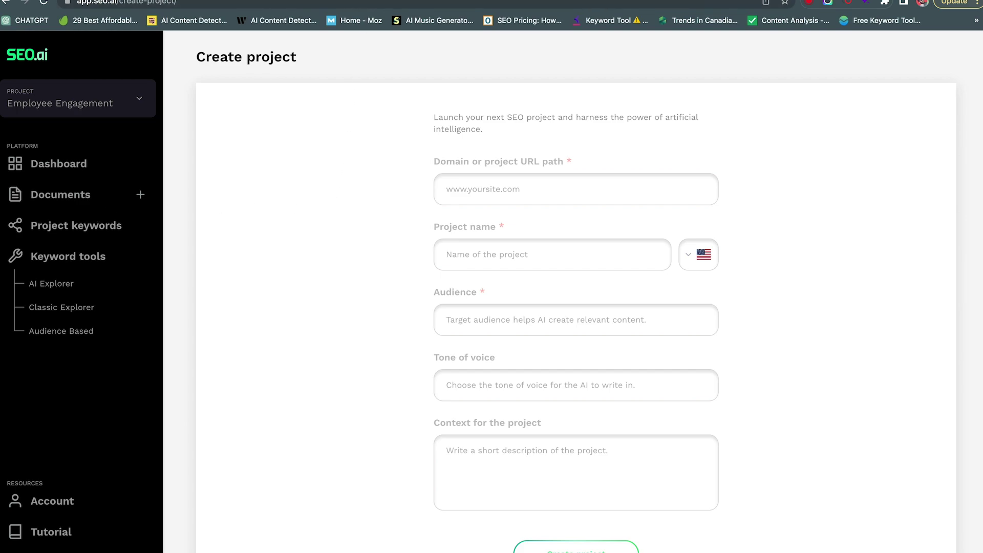
scroll(382, 136, down, 1)
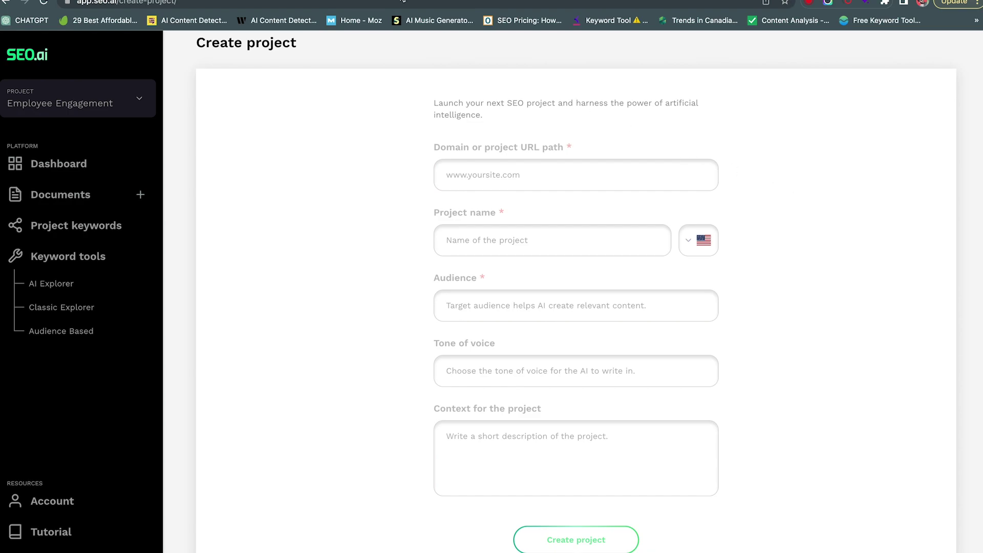
key(ctrl+Tab)
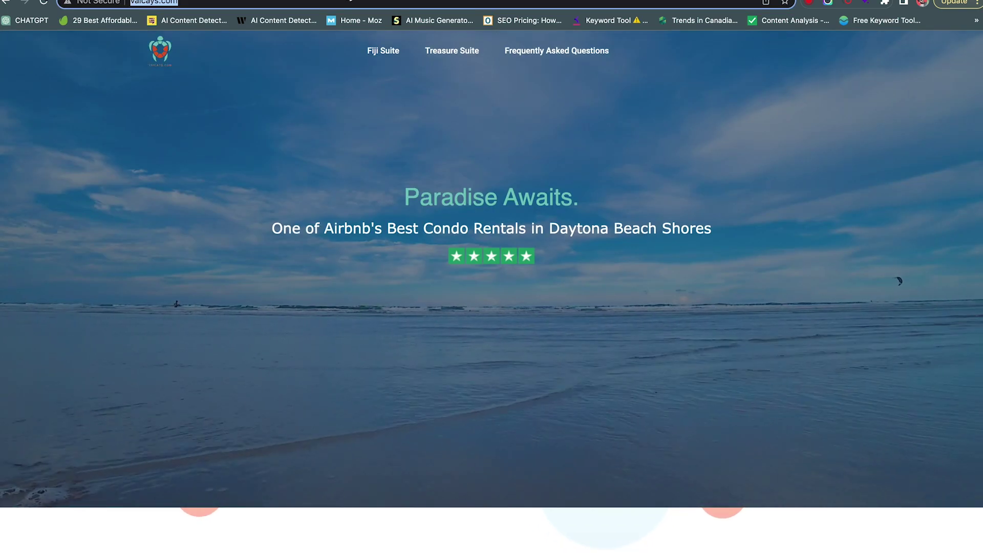
key(ctrl+shift+Tab)
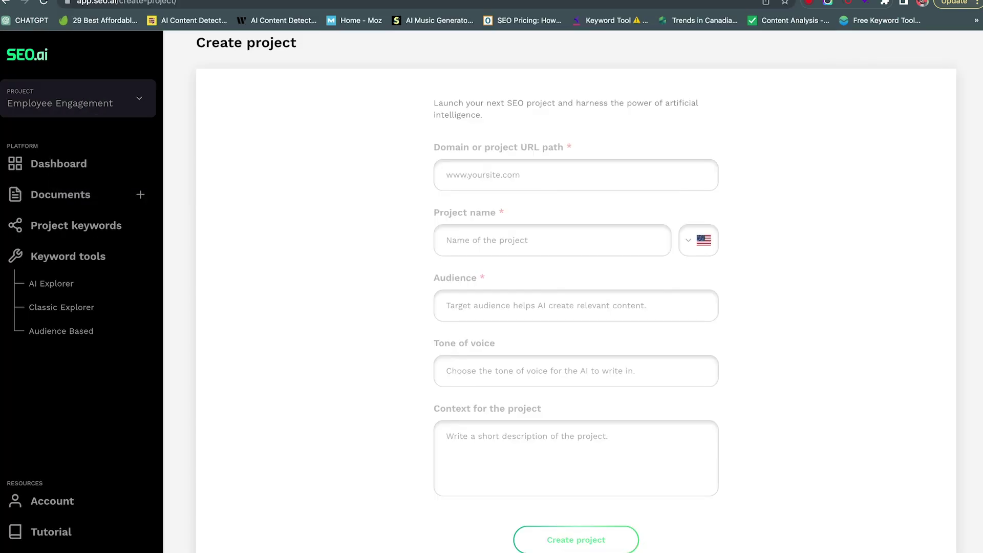
click(472, 164)
text(http://vaicays.com/)
Name the project 'Daytona Beach Shores condos for rent by owner' using the keyword from sheet cell B1
key(ctrl+Tab)
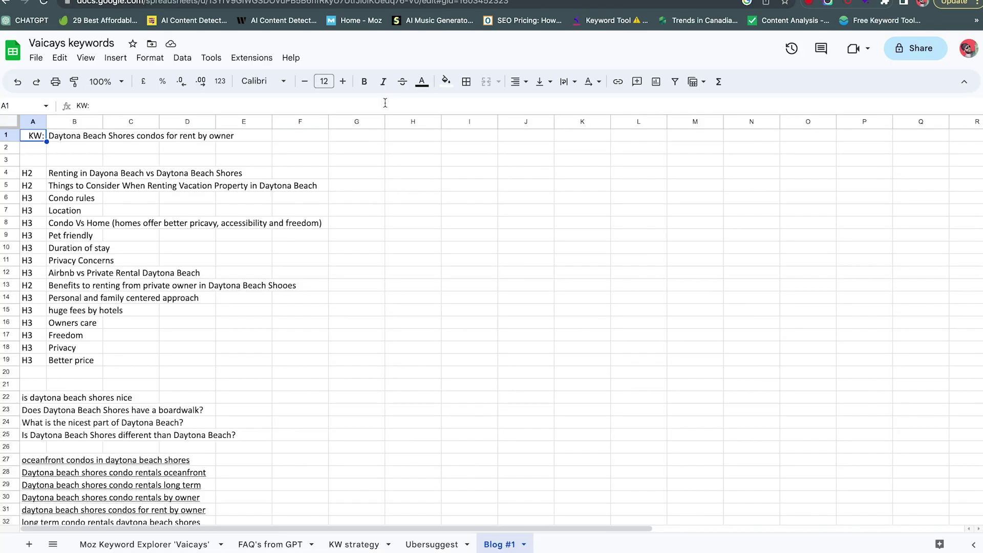
click(72, 136)
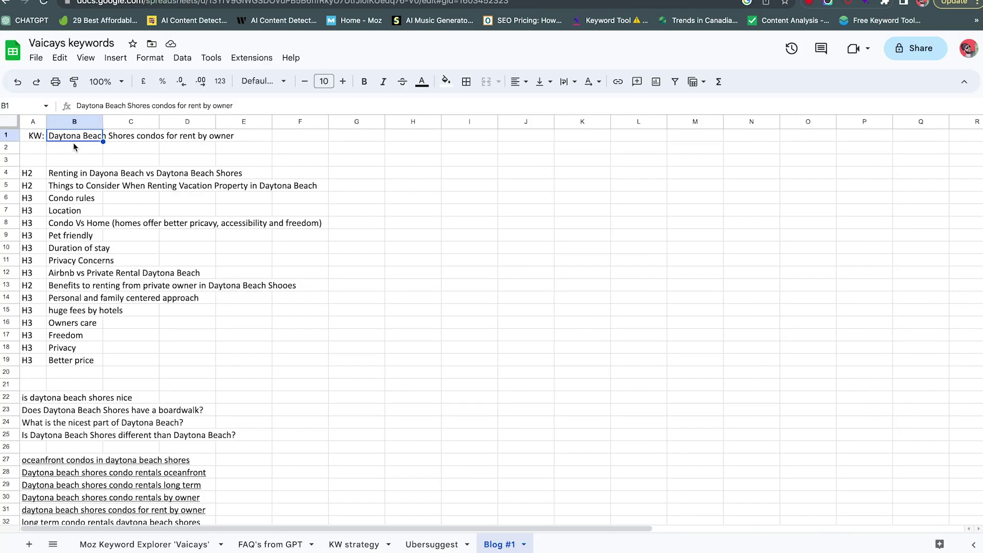
triple_click(188, 105)
key(ctrl+c)
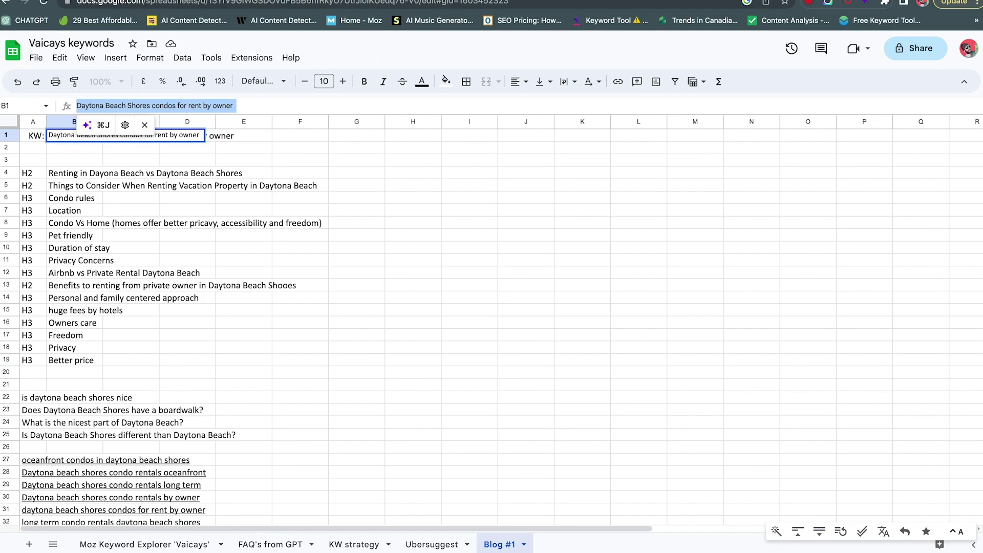
key(ctrl+shift+Tab)
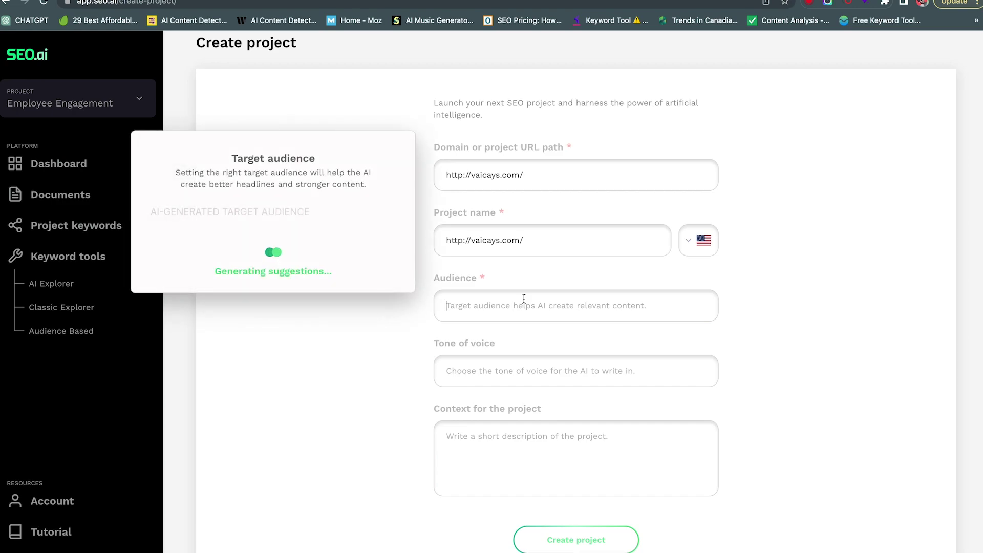
drag(523, 240, 391, 238)
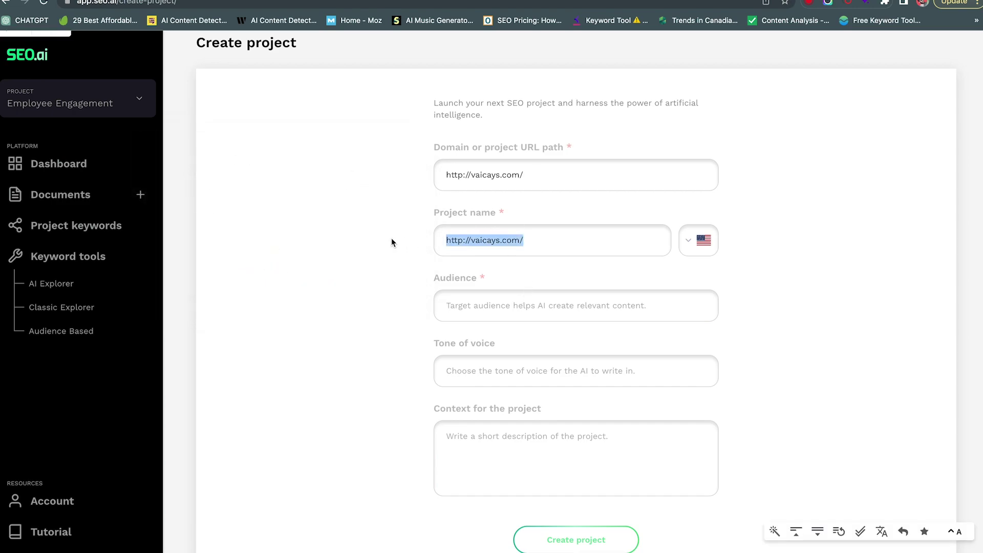
key(ctrl+v)
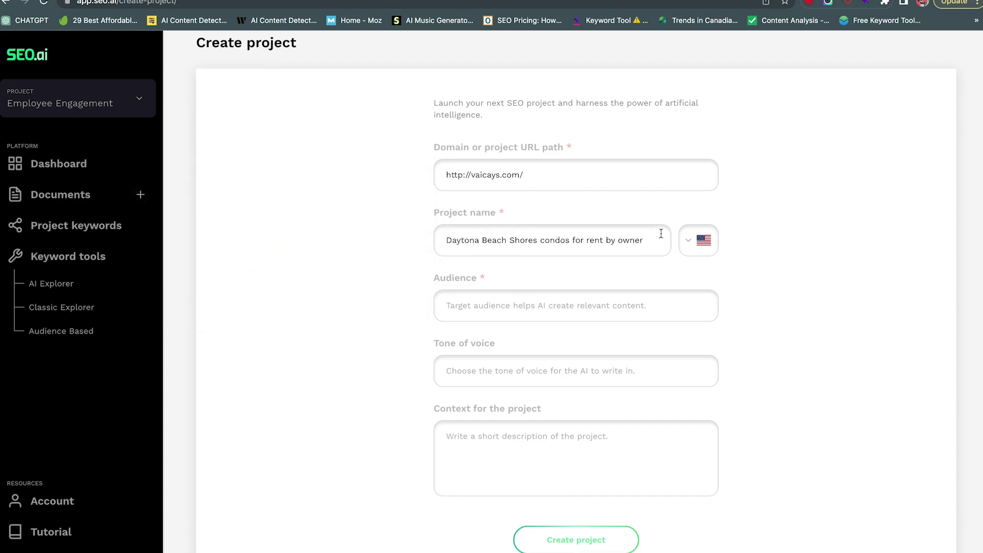
Fill the Audience field with the audience paragraph from the Google Docs notes
key(ctrl+Tab)
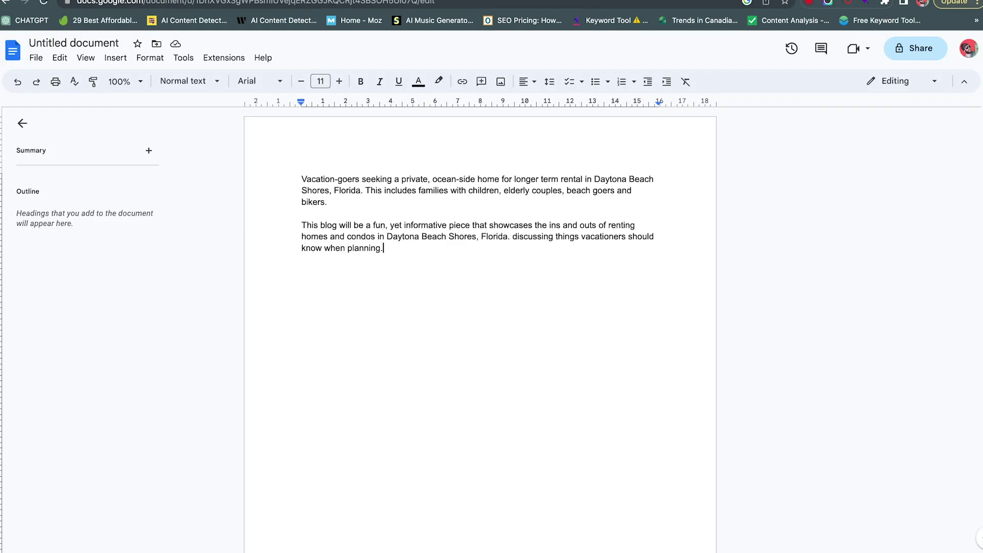
drag(330, 202, 296, 155)
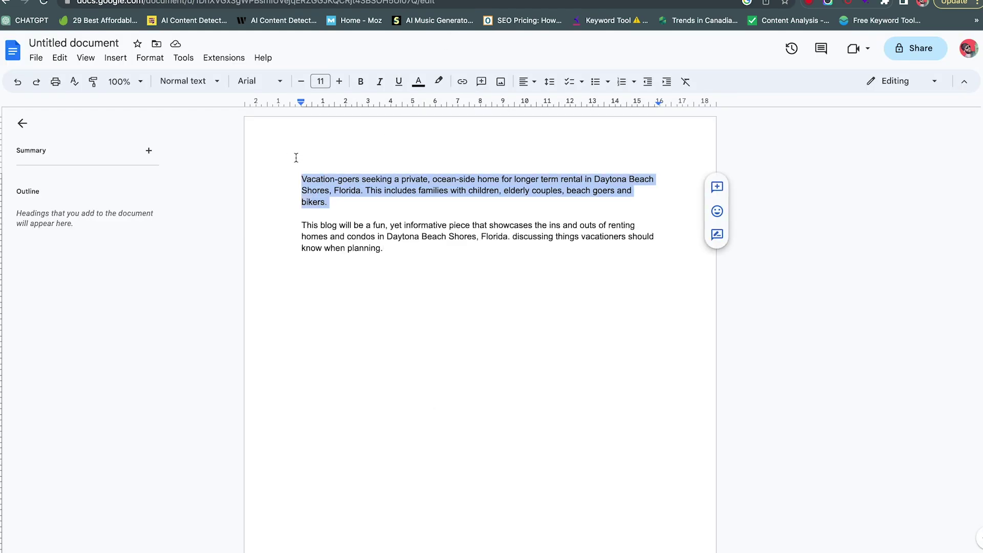
key(ctrl+shift+Tab)
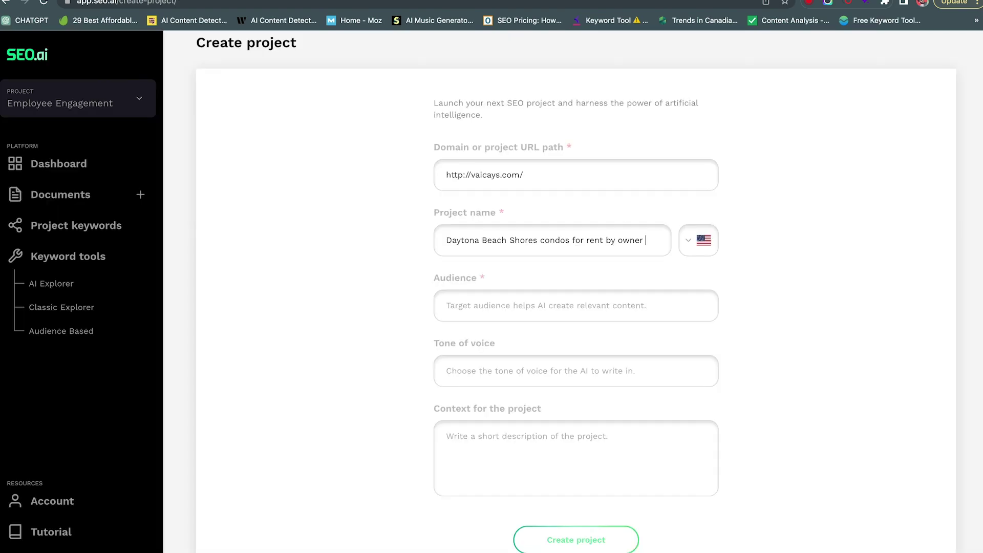
click(567, 306)
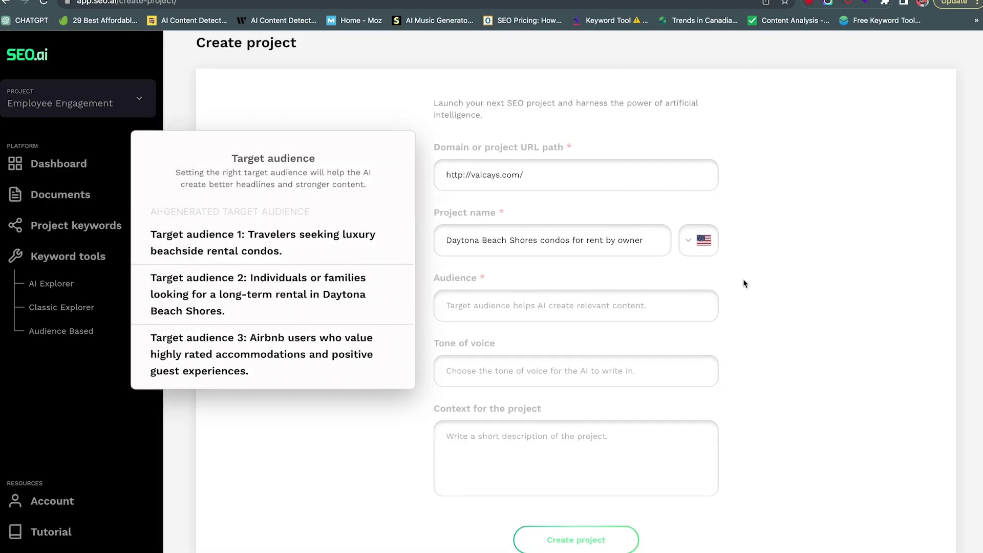
text(families with children, elderly couples, beach goers and bikers.)
click(765, 270)
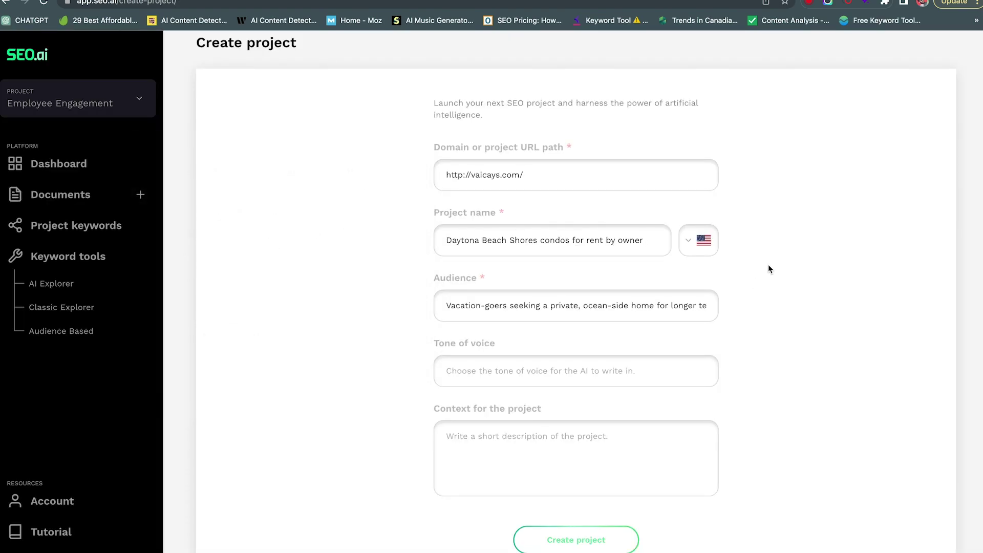
Set the tone of voice to Persuasive, Compelling
click(526, 371)
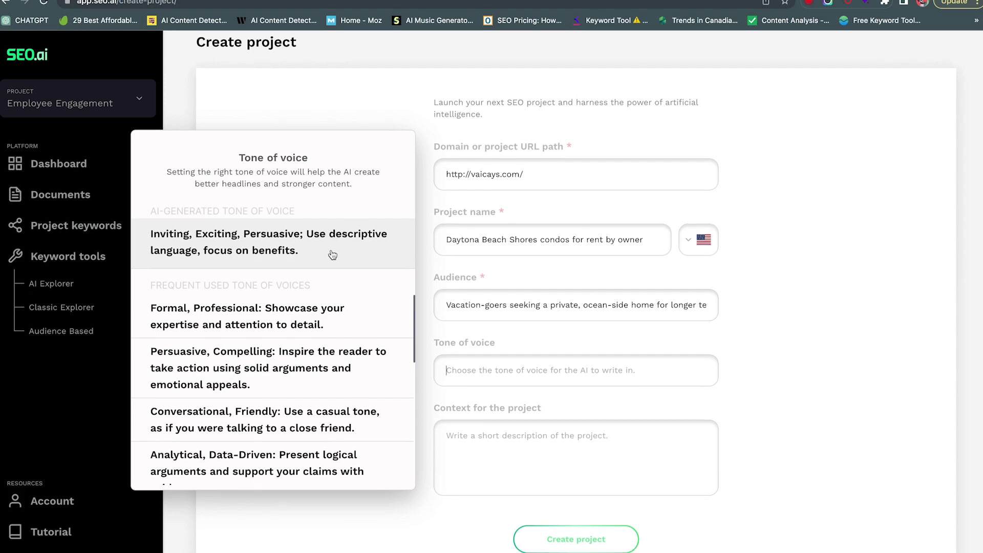
scroll(331, 255, down, 3)
scroll(308, 288, up, 1)
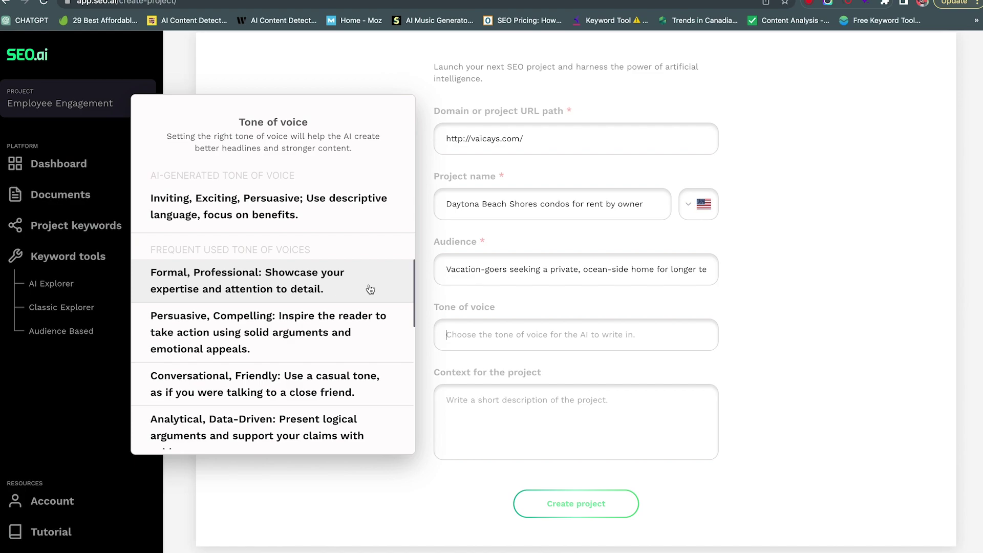
click(380, 336)
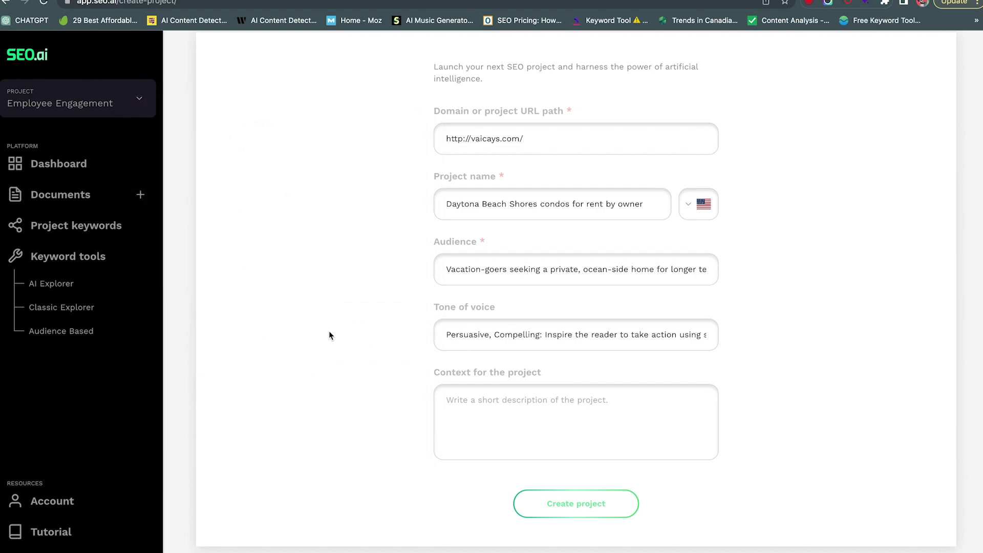
Paste the blog description paragraph as project context and create the project
key(ctrl+Tab)
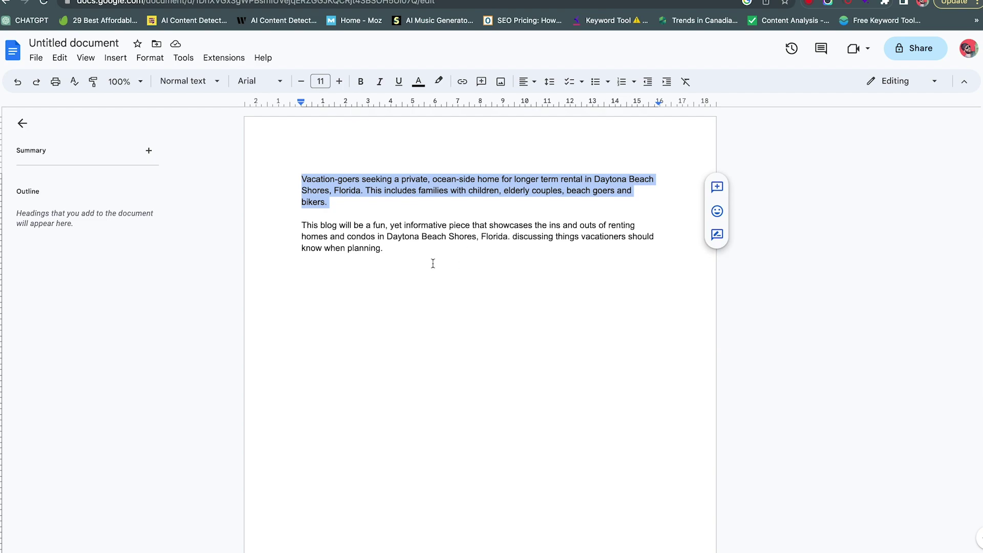
click(385, 251)
drag(386, 248, 292, 226)
key(ctrl+c)
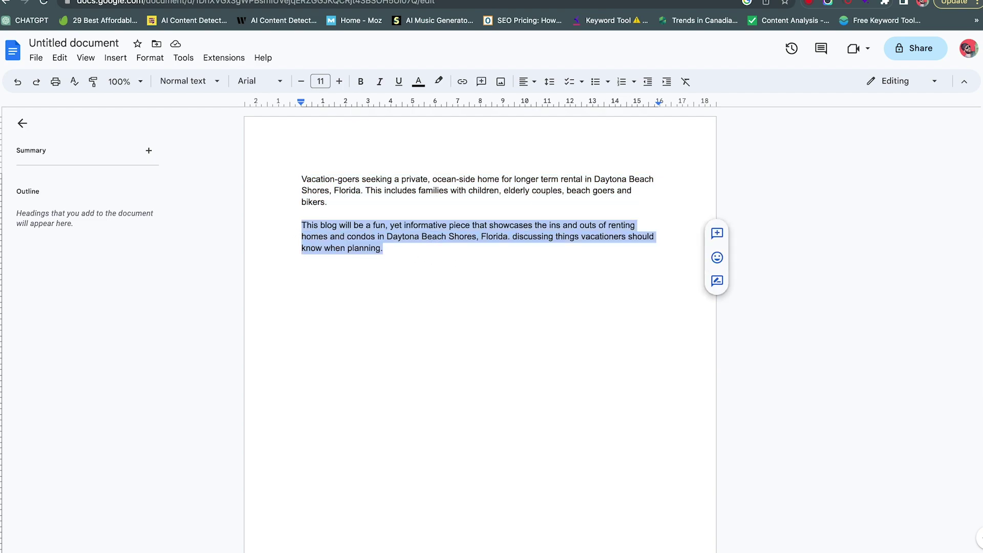
key(ctrl+shift+Tab)
click(468, 416)
key(ctrl+v)
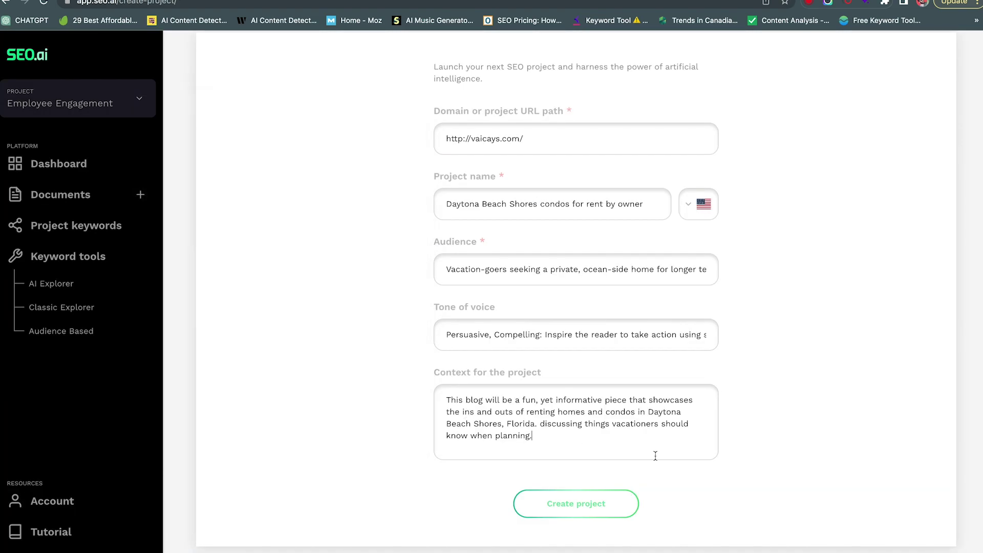
click(576, 506)
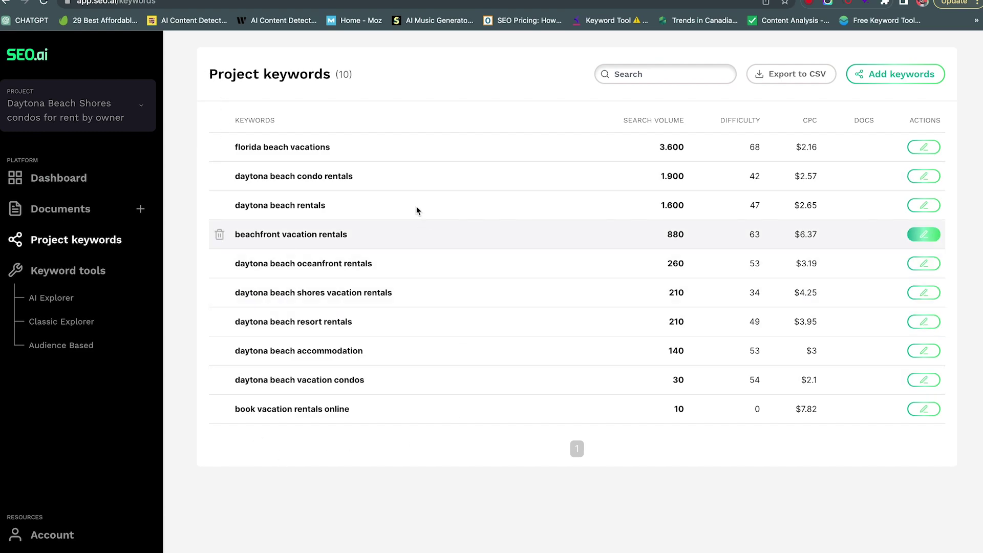
Review the ten generated keywords, checking the actions for florida beach vacations (3.600 volume, difficulty 68)
mouse_move(213, 243)
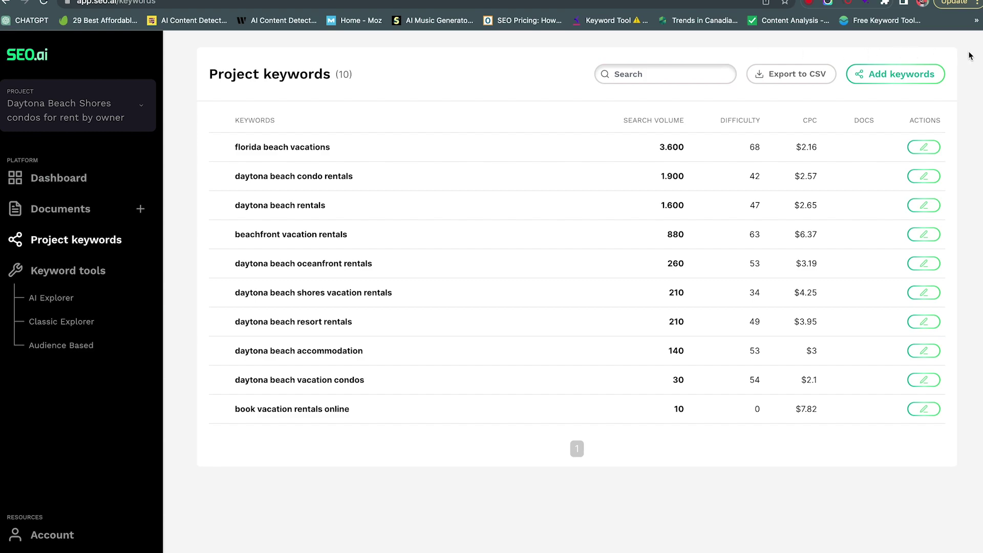
click(929, 147)
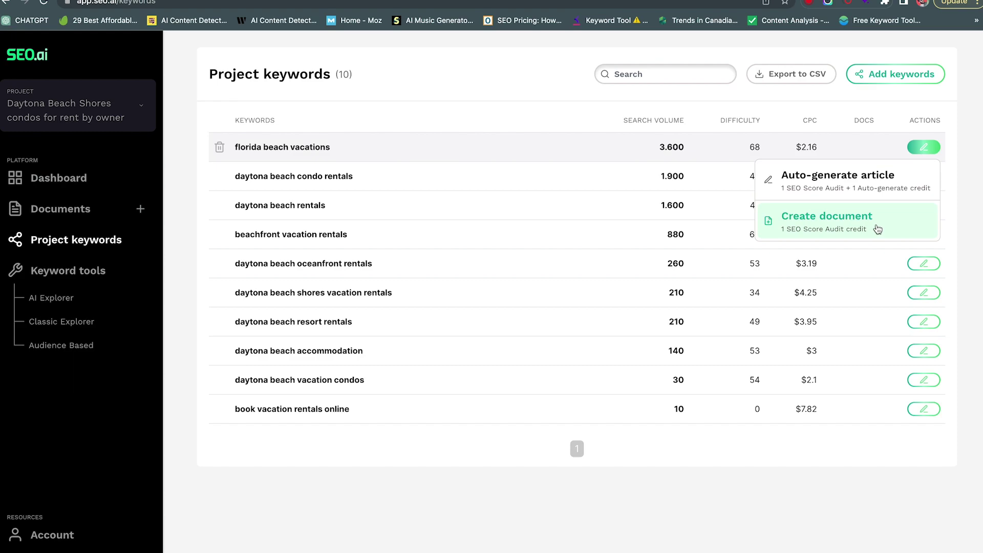
mouse_move(883, 75)
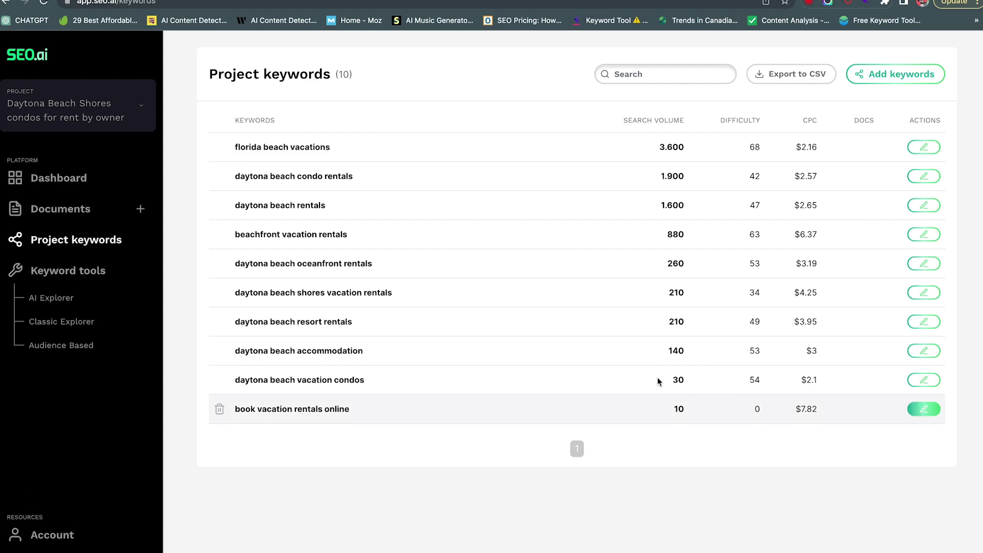
In AI Explorer, prompt 'keywords associated with daytona beach shores condo rentals' and review the resulting phrases
click(54, 299)
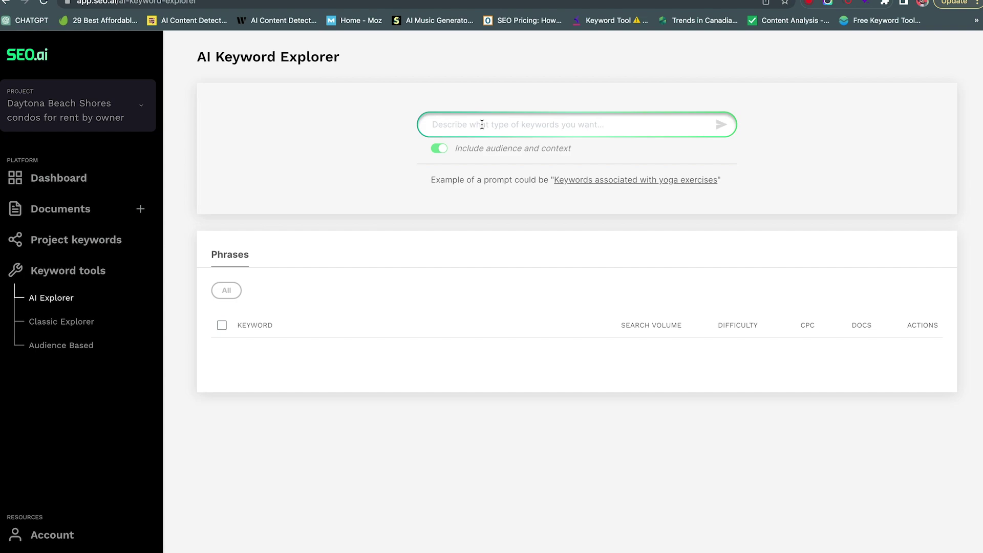
click(482, 124)
text(keywords)
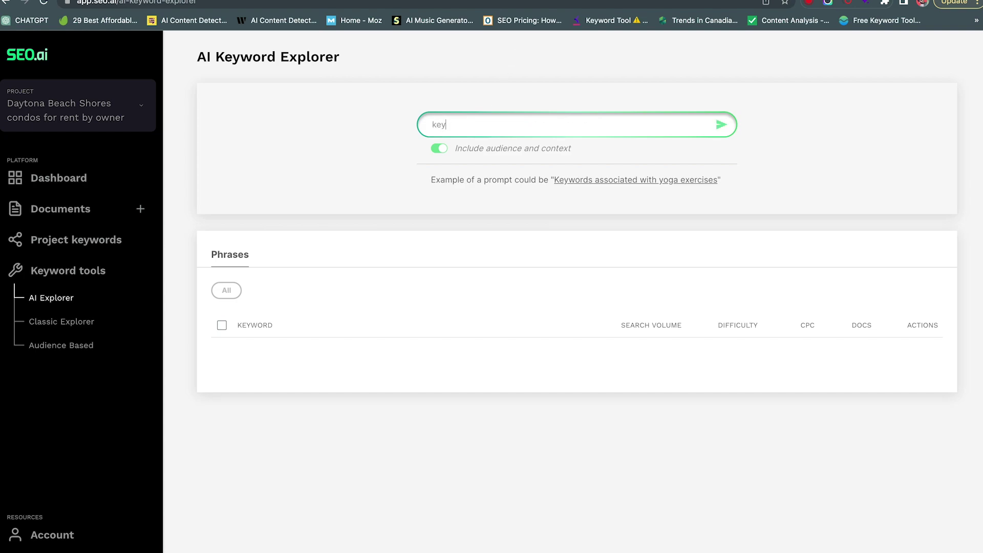
text( associated with daytona beach shores condo rentals)
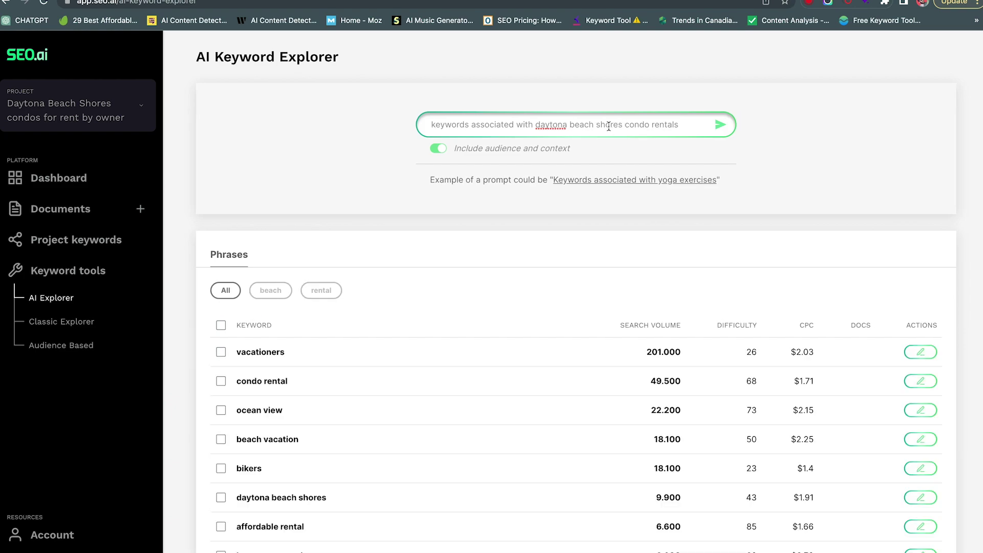
scroll(181, 215, down, 2)
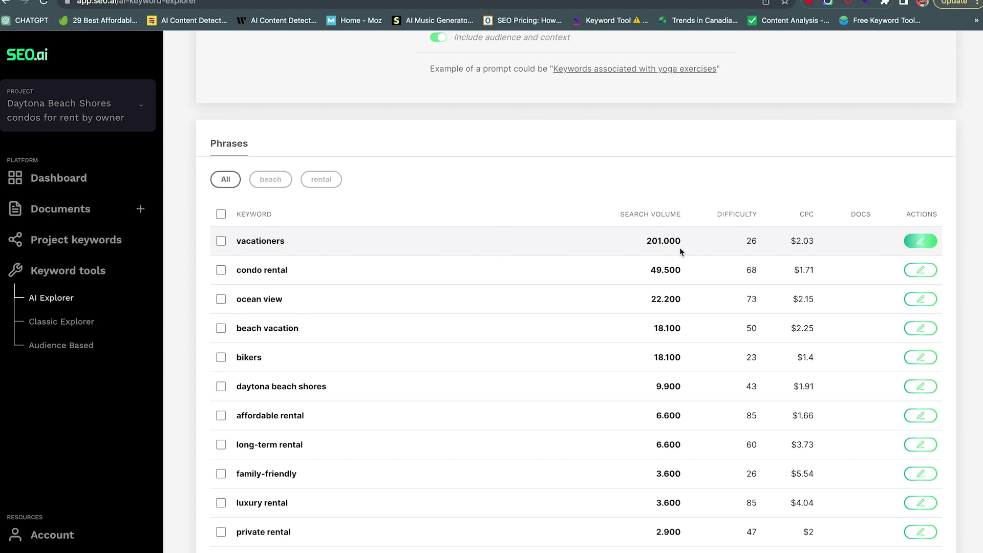
scroll(184, 166, down, 2)
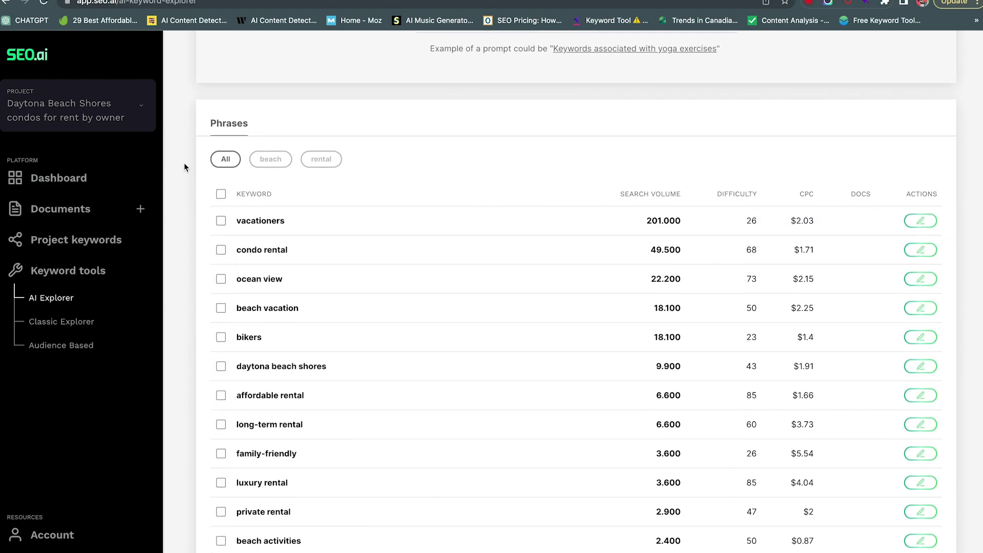
scroll(185, 164, down, 4)
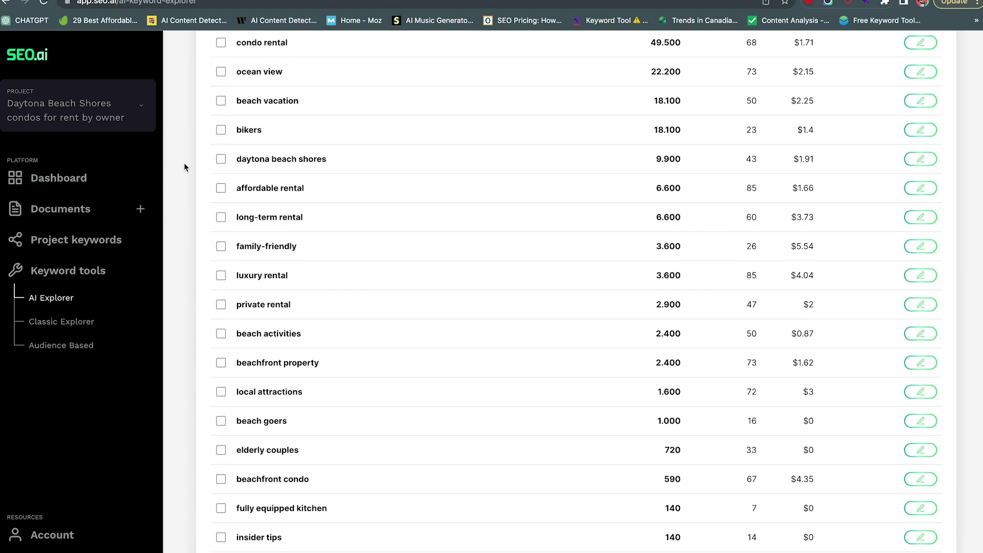
scroll(184, 167, down, 3)
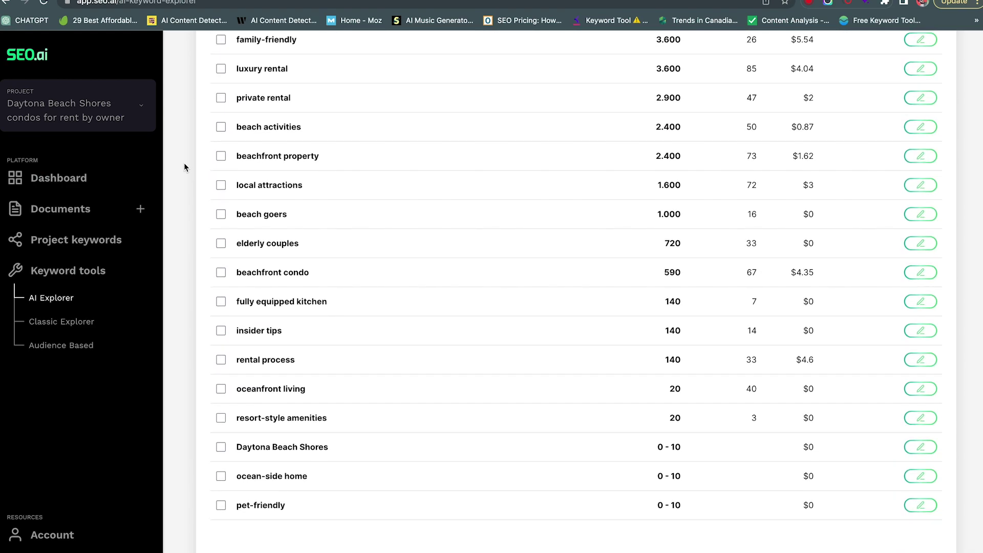
scroll(184, 165, up, 1)
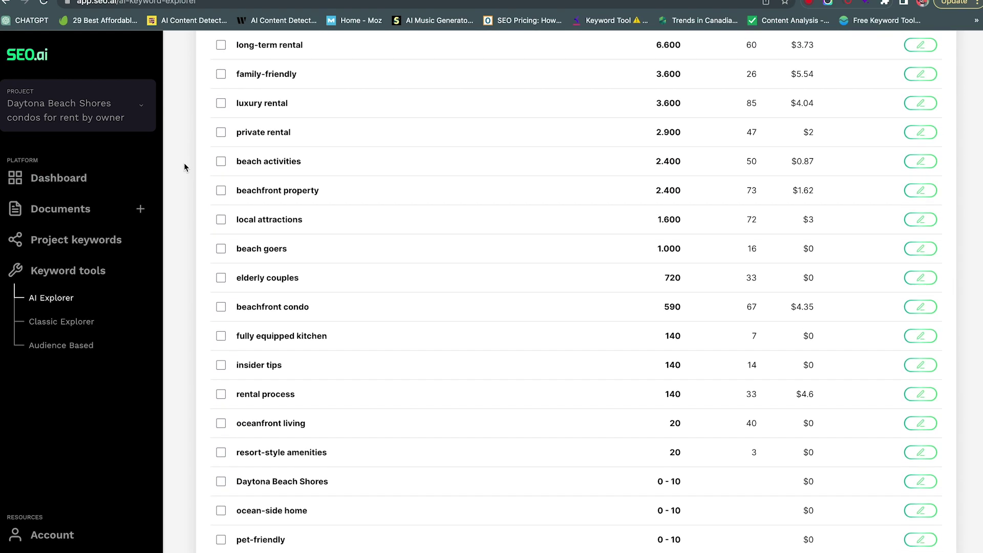
scroll(184, 165, up, 1)
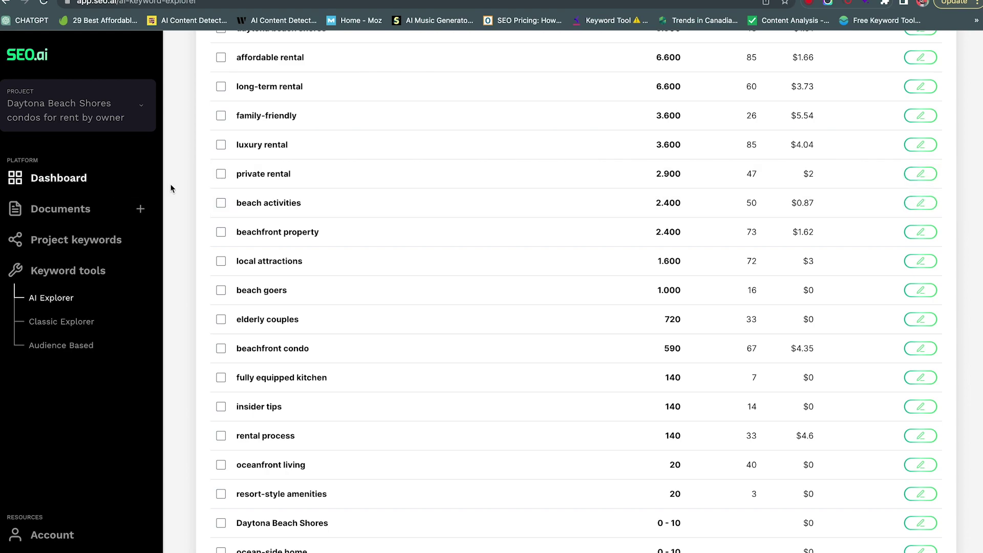
scroll(207, 193, up, 1)
Check the Project keywords list from the dashboard, then return to the dashboard
scroll(186, 241, up, 10)
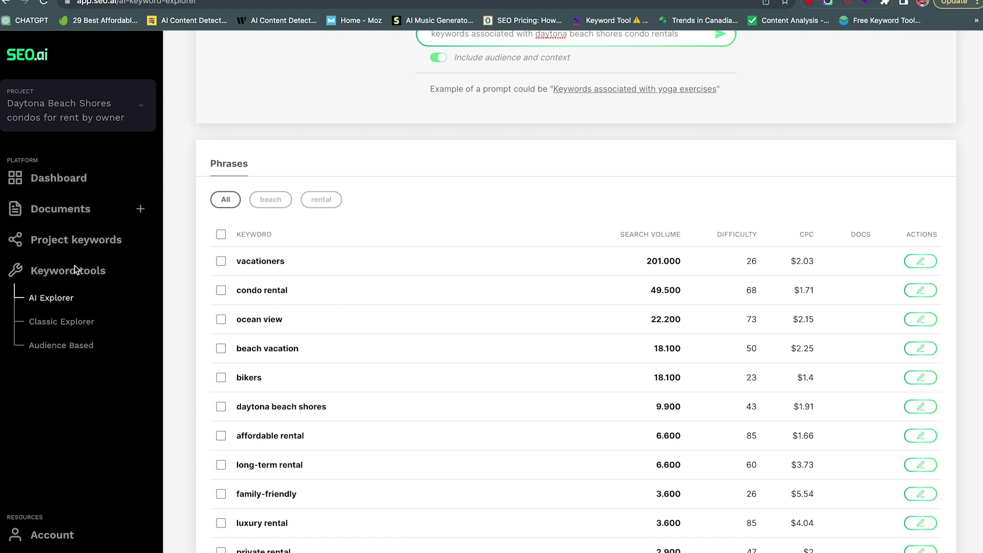
scroll(204, 217, up, 2)
click(58, 179)
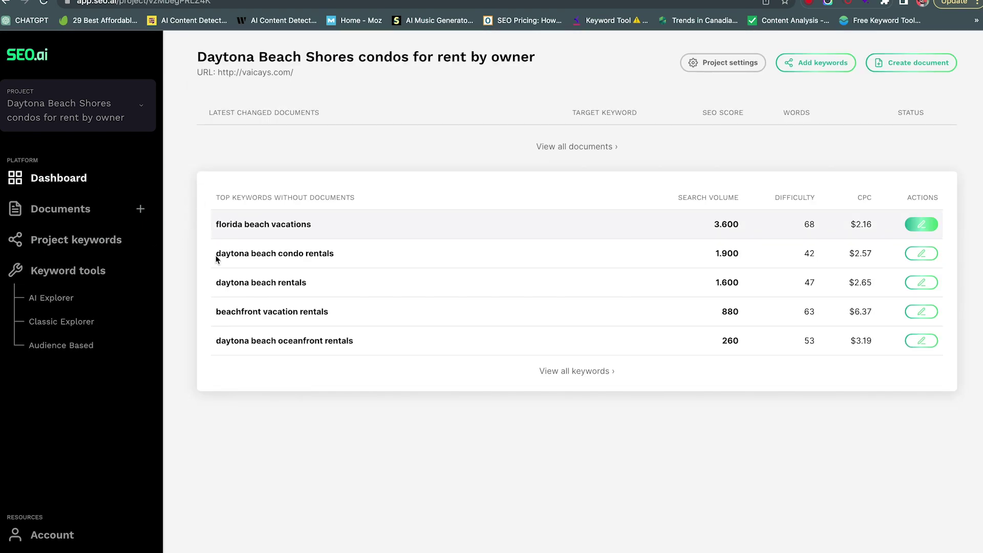
click(590, 372)
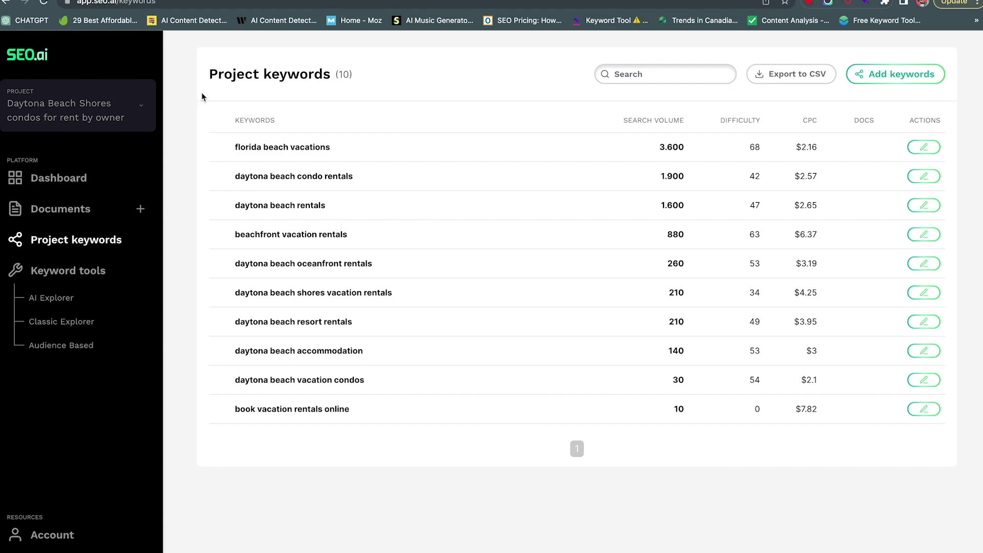
key(super+bracketleft)
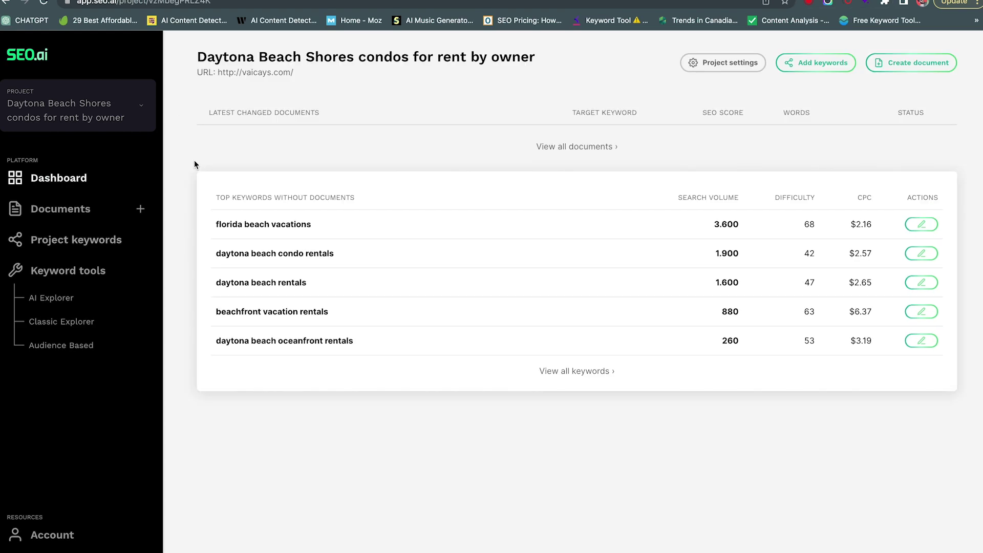
Create a new document with target keyword 'daytona beach shores condos for rent by owner' and generate its report
click(139, 210)
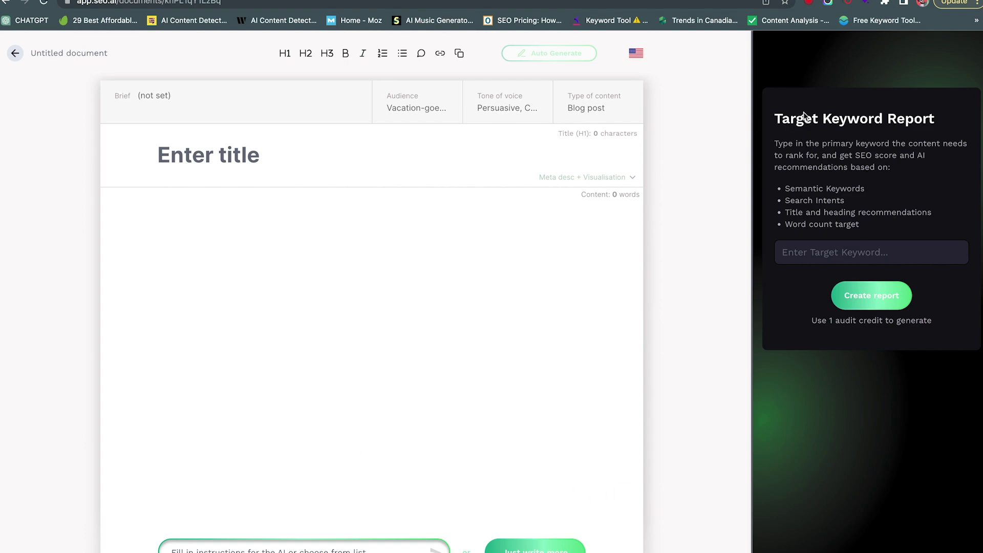
click(846, 256)
text(each shores condos for rent by owner)
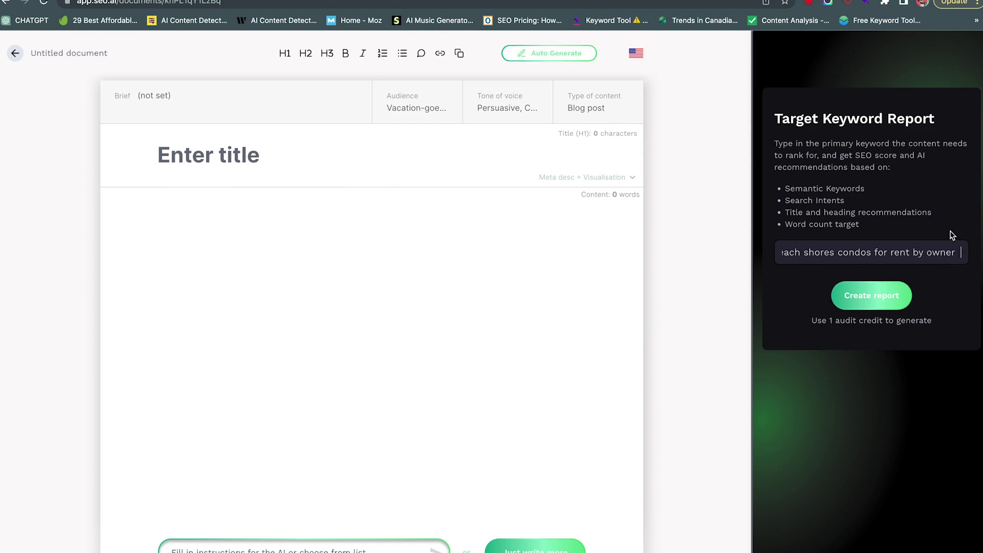
key(BackSpace)
click(858, 304)
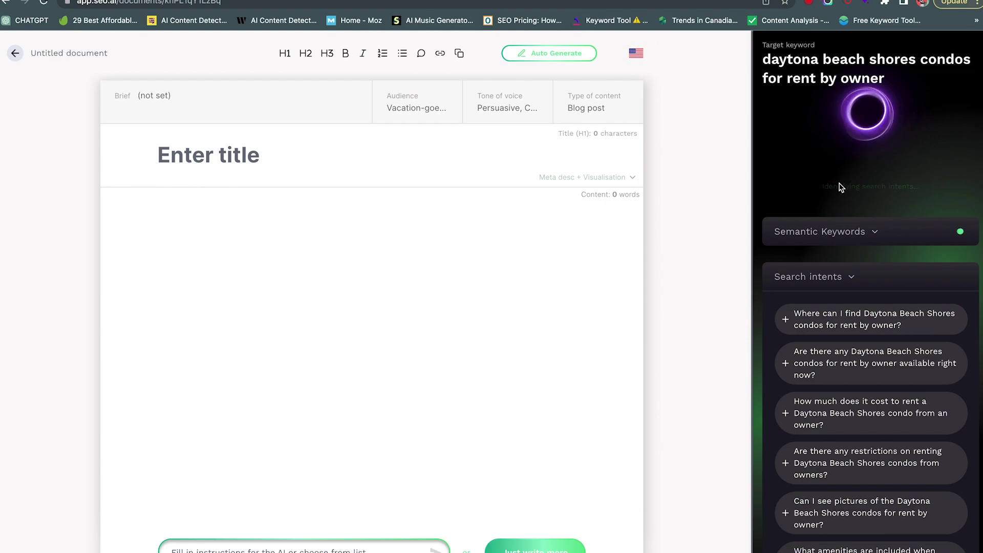
Scroll through the report's Semantic Keywords, Search intents and SERP Benchmark sections and back up
scroll(809, 137, down, 2)
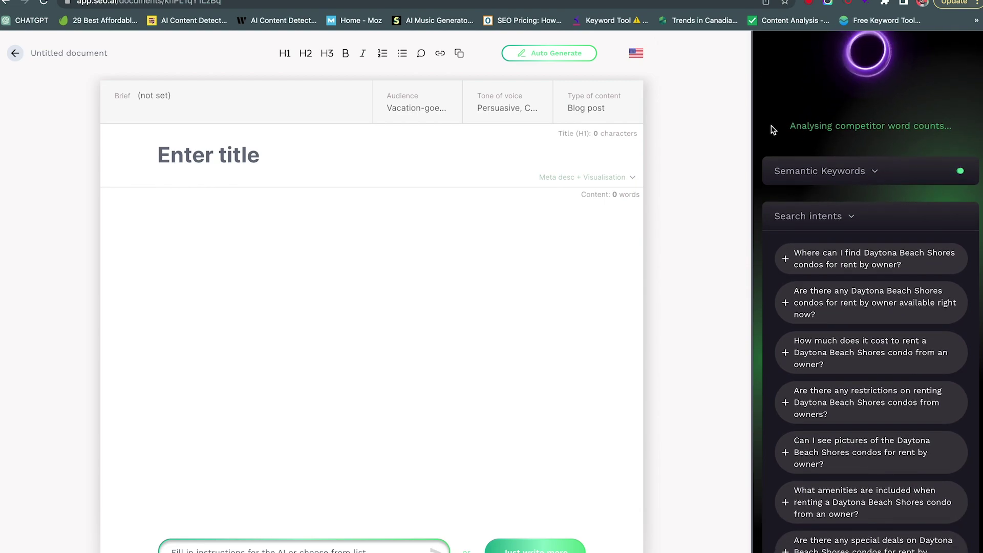
scroll(773, 130, down, 3)
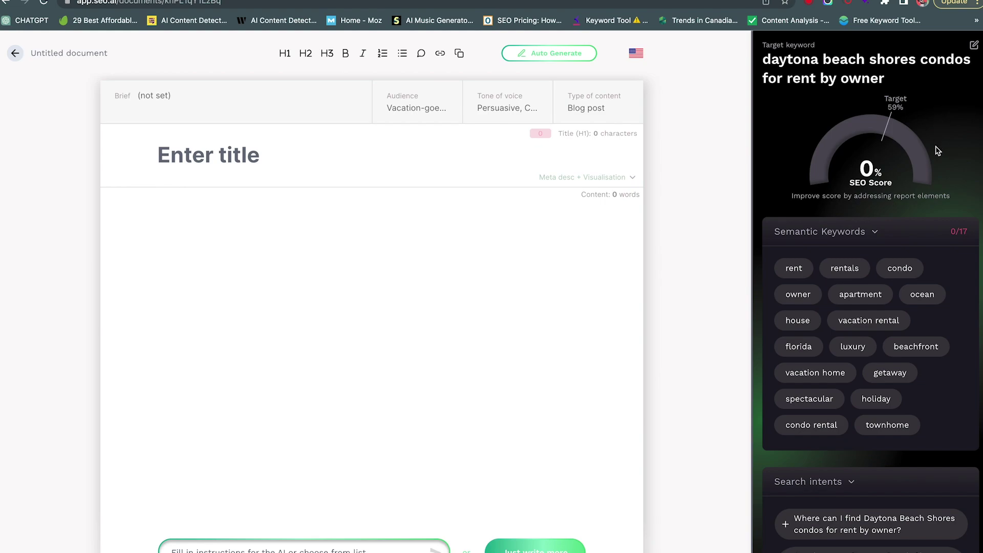
scroll(773, 190, down, 1)
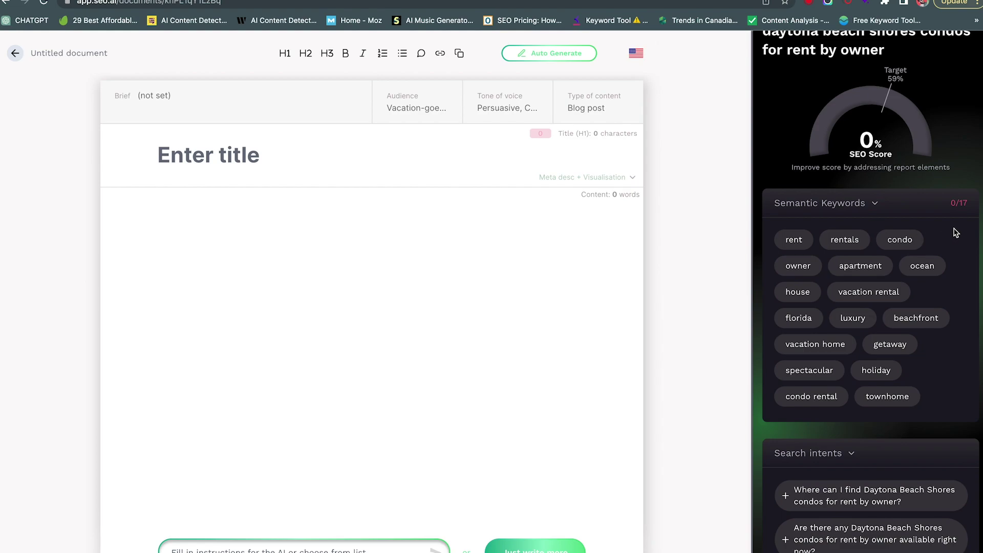
scroll(955, 231, down, 5)
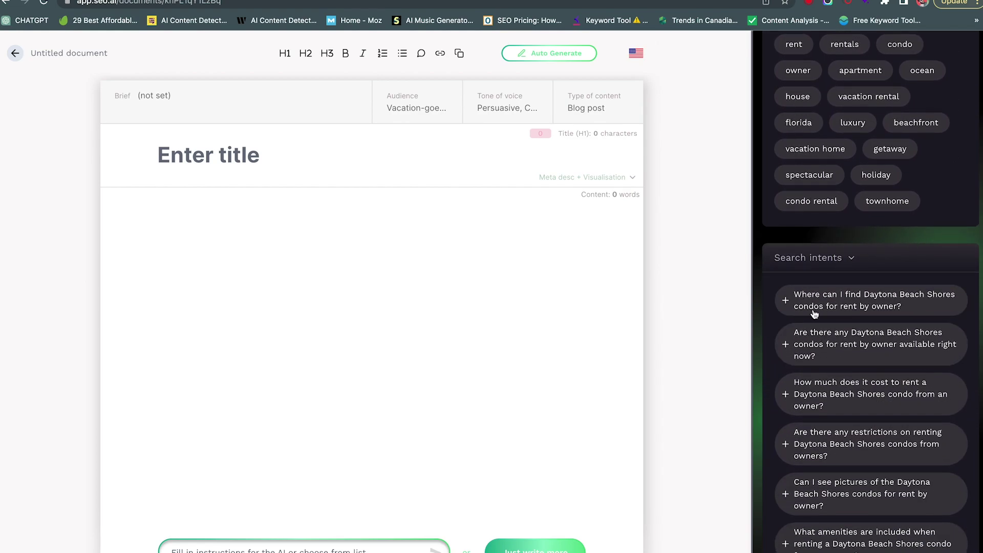
scroll(784, 234, down, 3)
scroll(785, 234, down, 10)
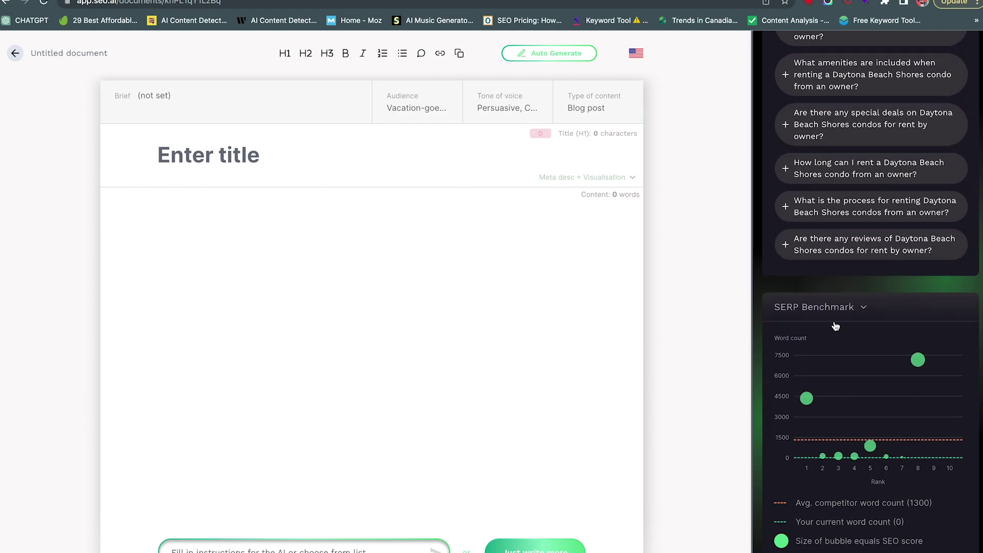
mouse_move(861, 328)
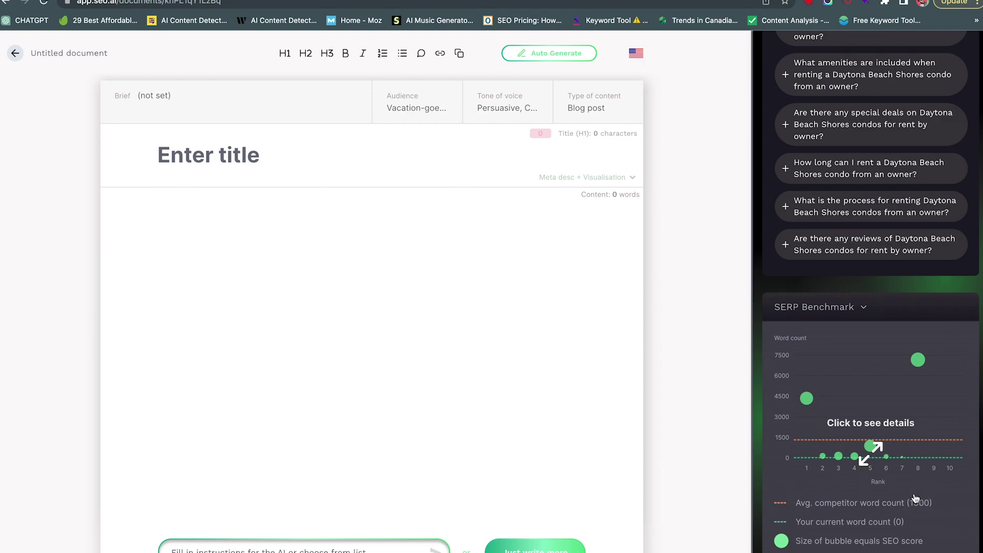
scroll(909, 497, up, 15)
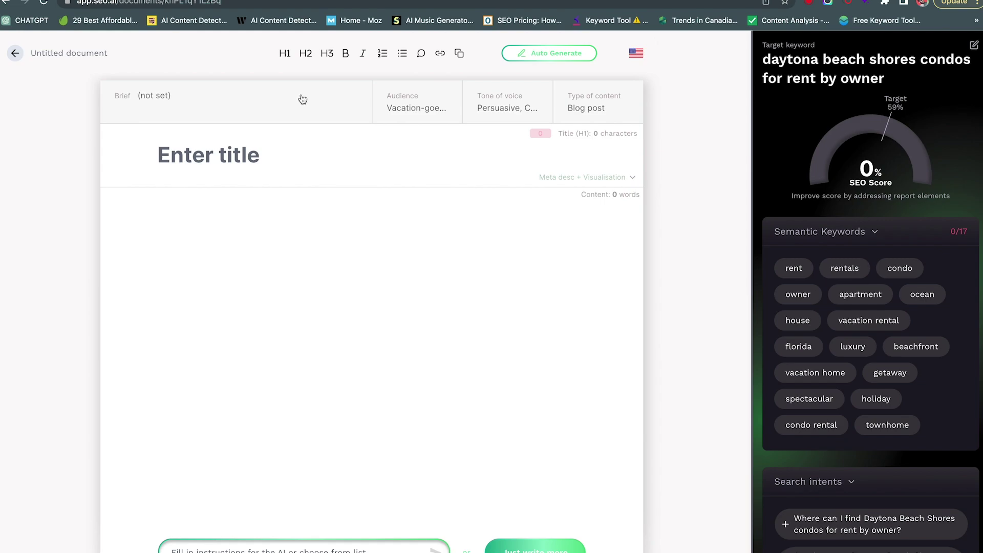
Auto-generate a headline with H2/H3 subheadings, review them, then switch to the Vaicays keywords sheet
click(552, 54)
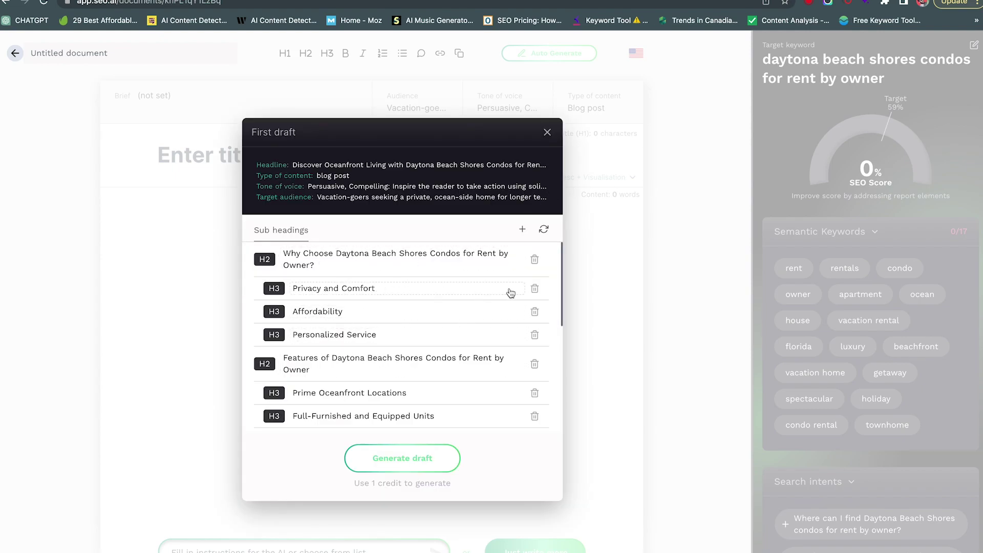
scroll(510, 290, down, 2)
scroll(510, 291, up, 2)
scroll(482, 320, down, 3)
scroll(464, 307, down, 3)
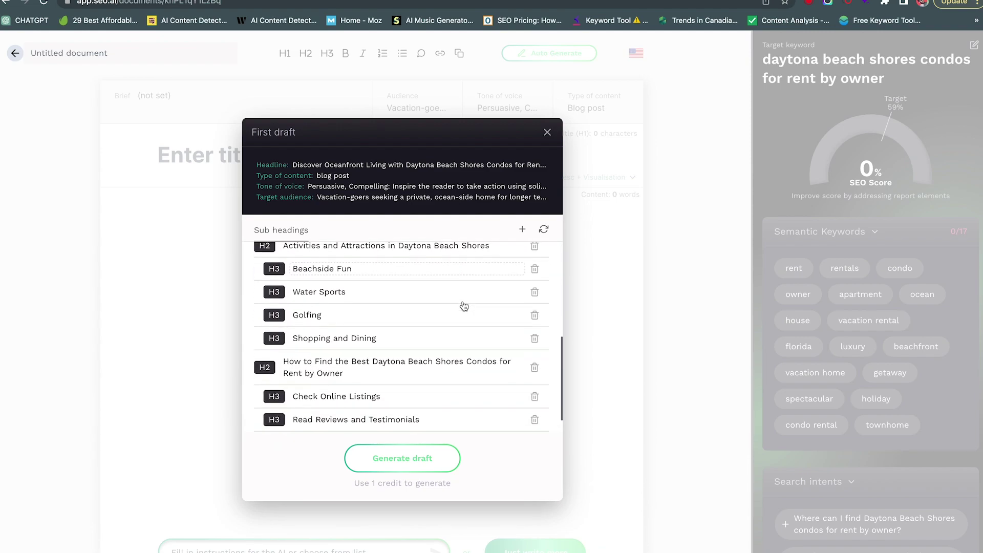
scroll(464, 306, up, 5)
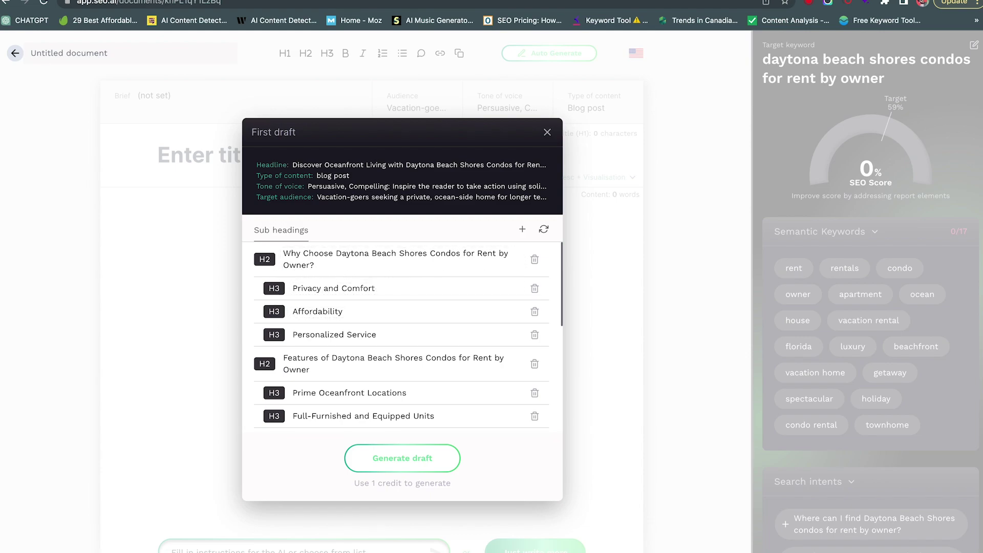
key(ctrl+Tab)
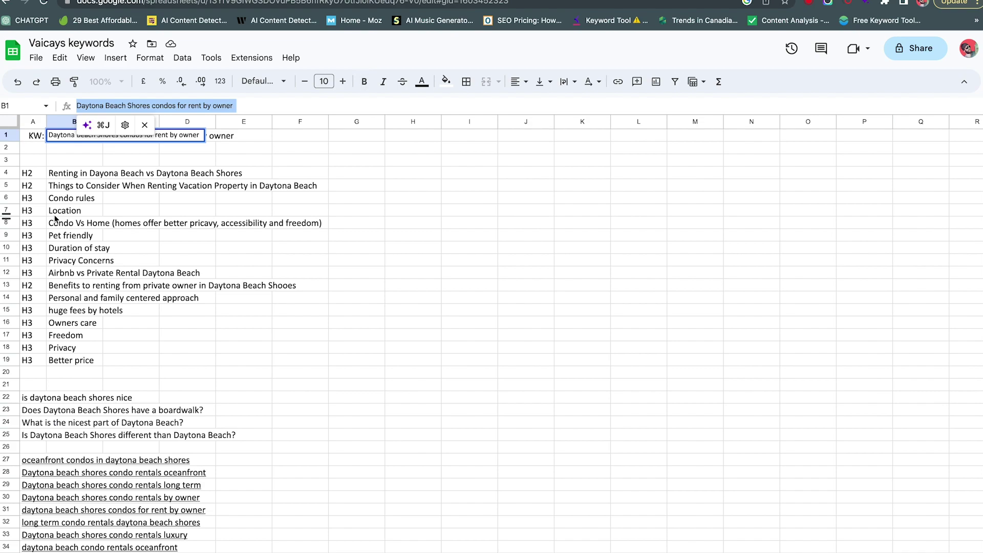
click(131, 200)
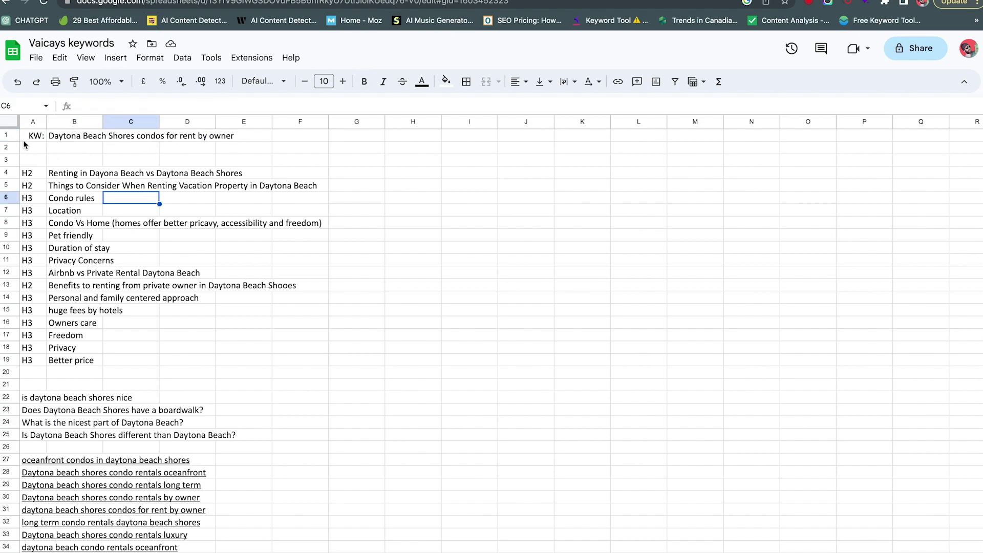
click(28, 174)
mouse_move(31, 179)
mouse_down()
mouse_move(77, 259)
mouse_move(51, 215)
mouse_move(106, 361)
mouse_move(325, 361)
mouse_up()
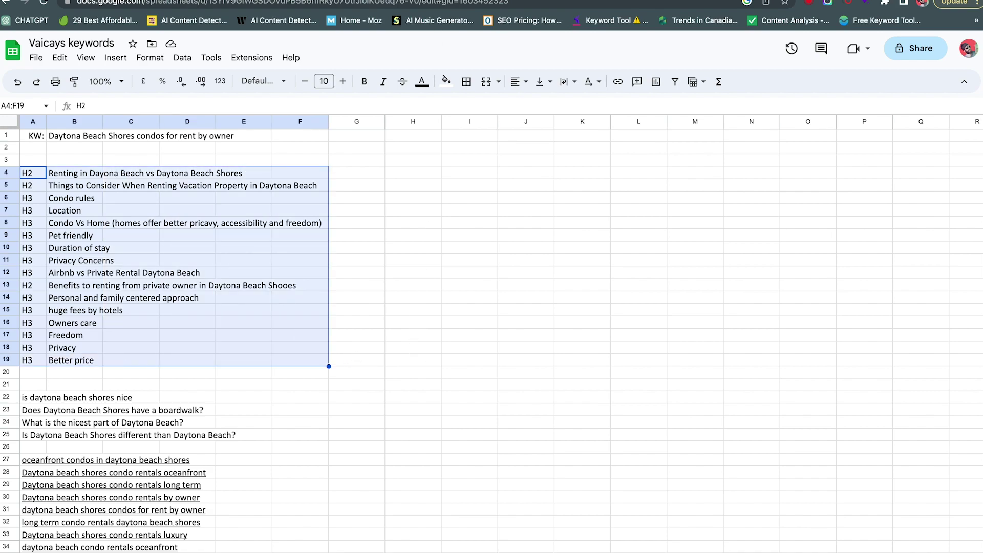
click(46, 175)
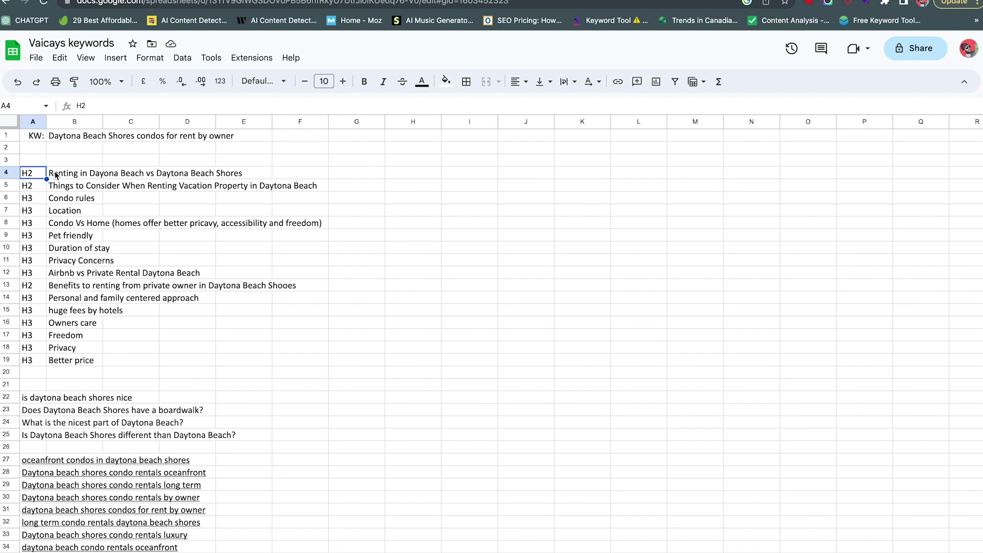
click(55, 174)
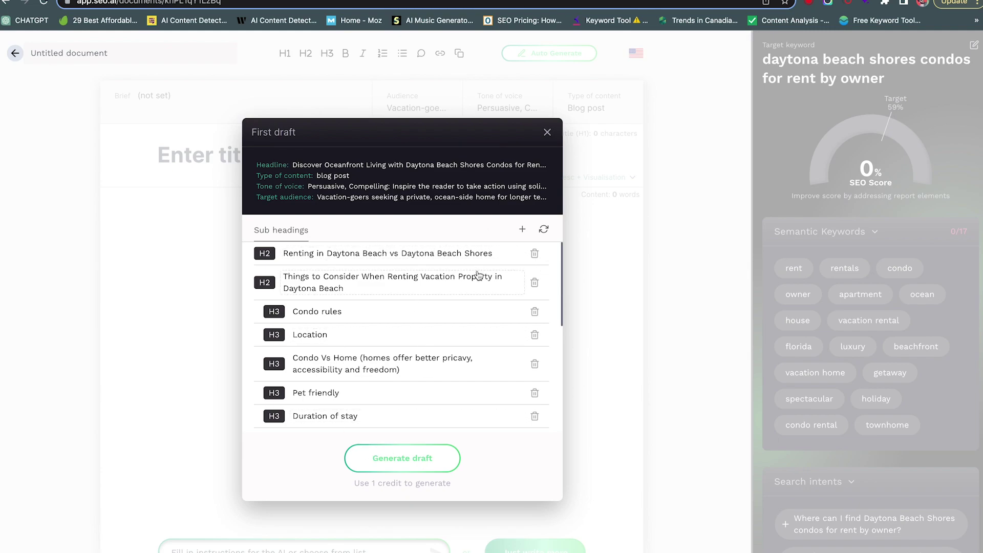
Close the First draft outline, open the unset Brief field, then switch to the Google Docs prompt notes
scroll(477, 276, down, 8)
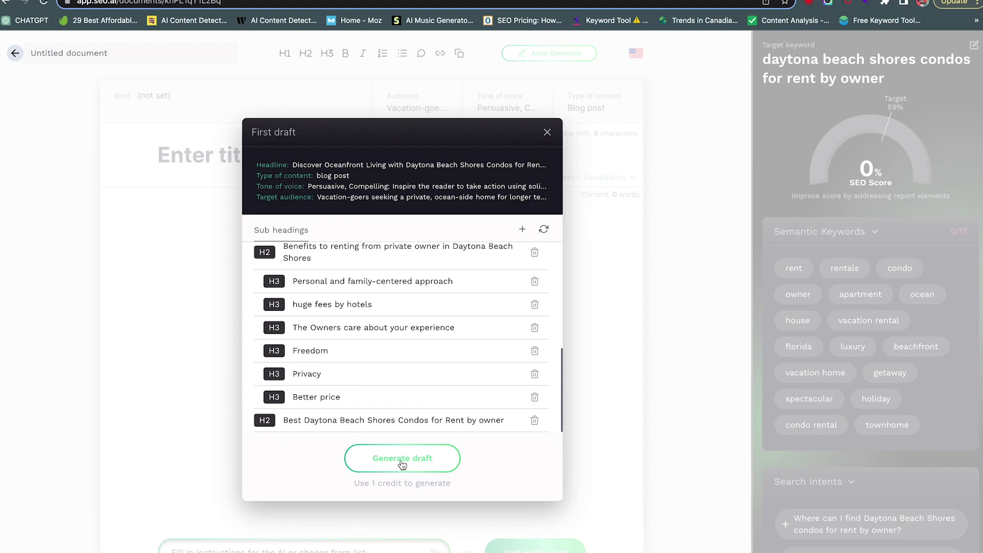
click(547, 133)
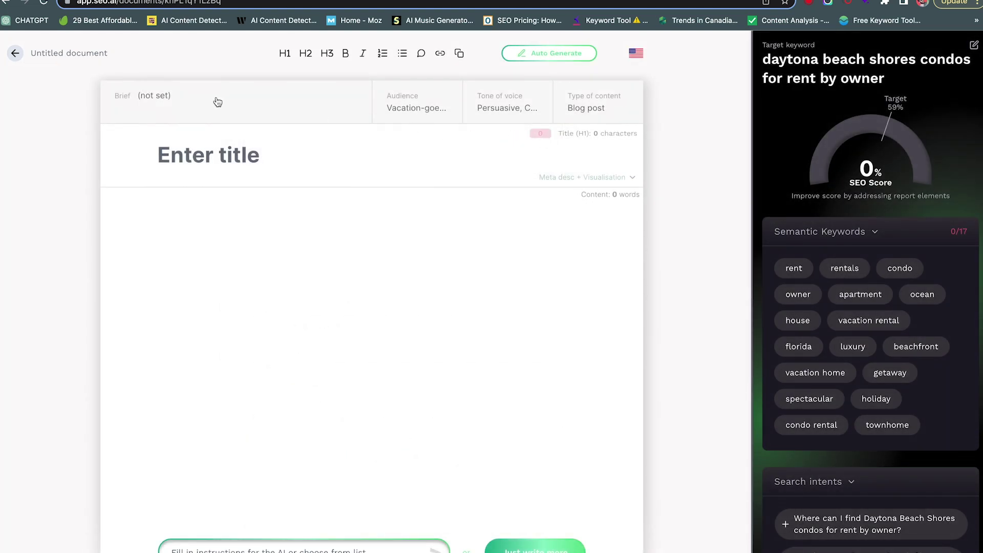
click(158, 101)
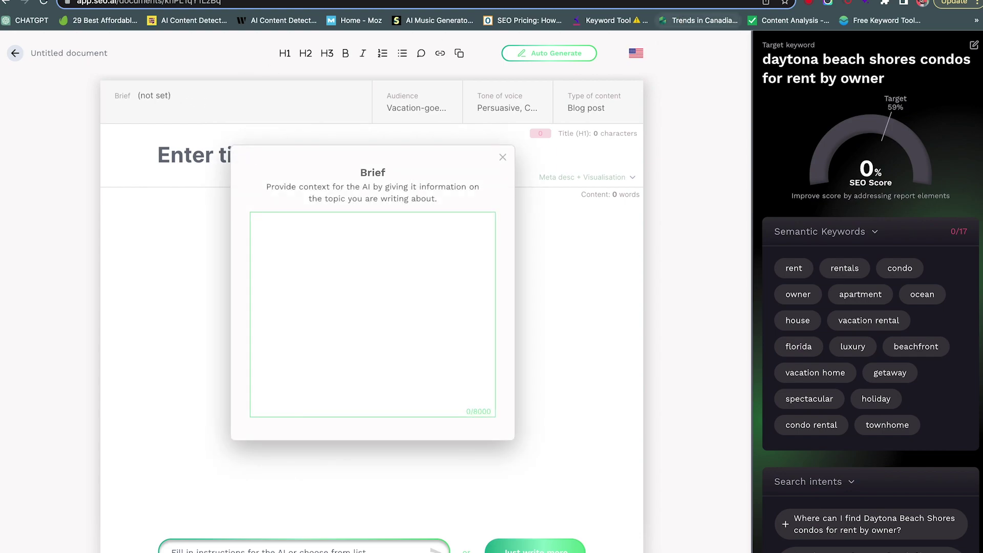
key(ctrl+Tab)
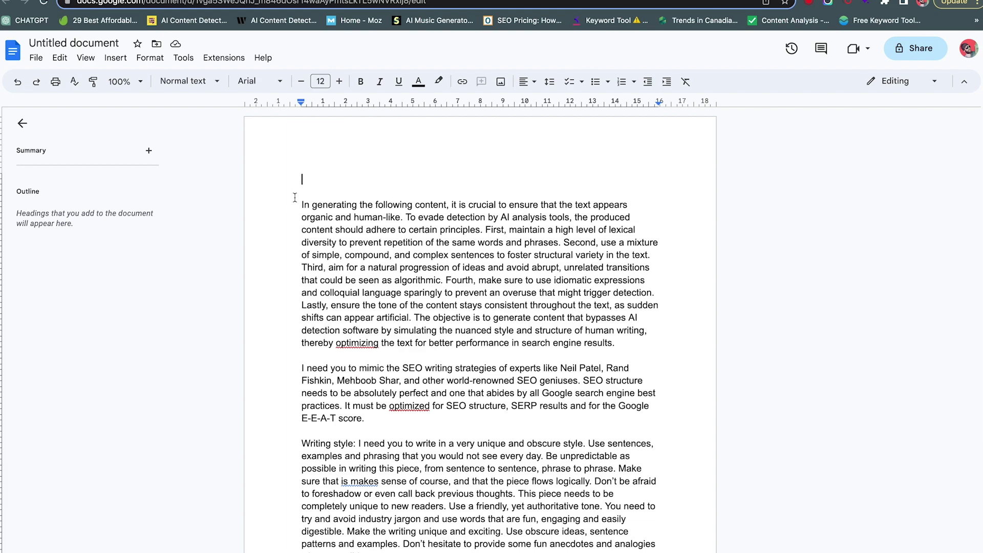
Select the whole writing-prompt document, from the human-like content rules to the YOAST active-voice request
drag(301, 204, 371, 552)
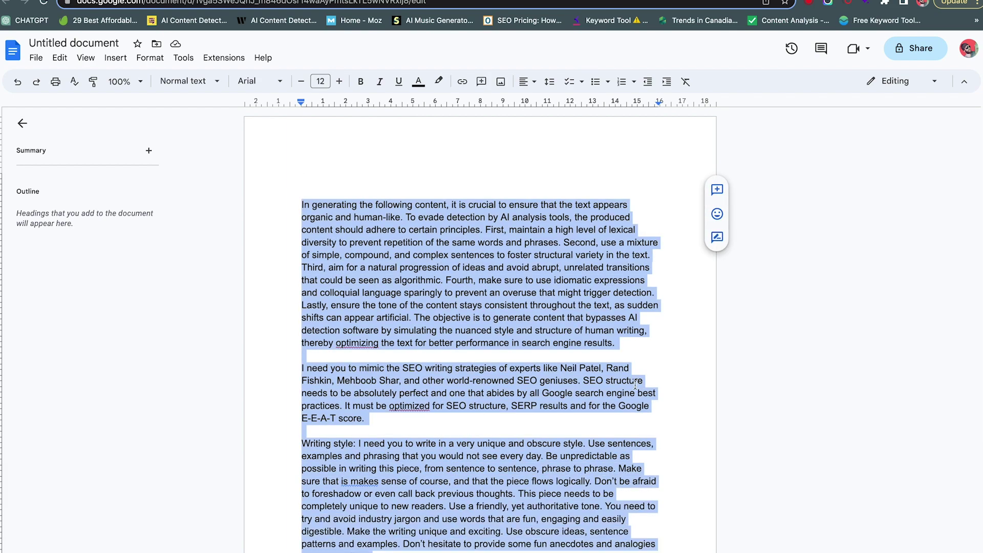
scroll(635, 385, down, 4)
click(587, 392)
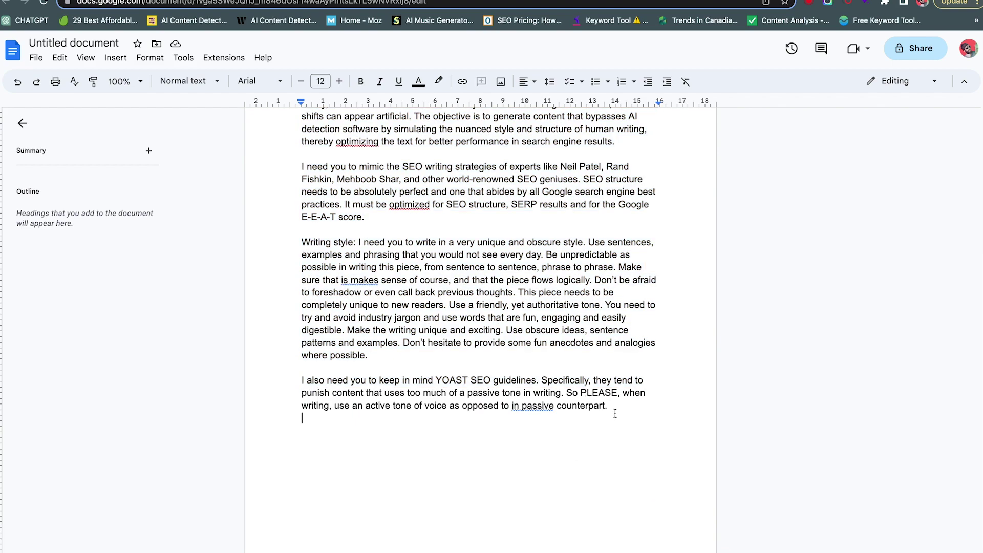
scroll(615, 413, up, 4)
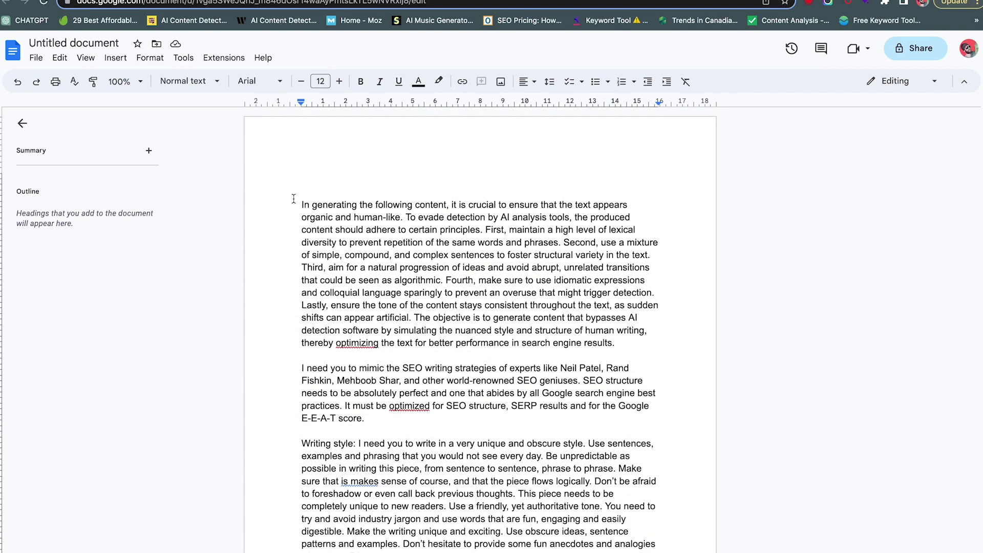
key(super+a)
Paste the copied writing prompt into the SEO.ai article Brief and close it
key(ctrl+Tab)
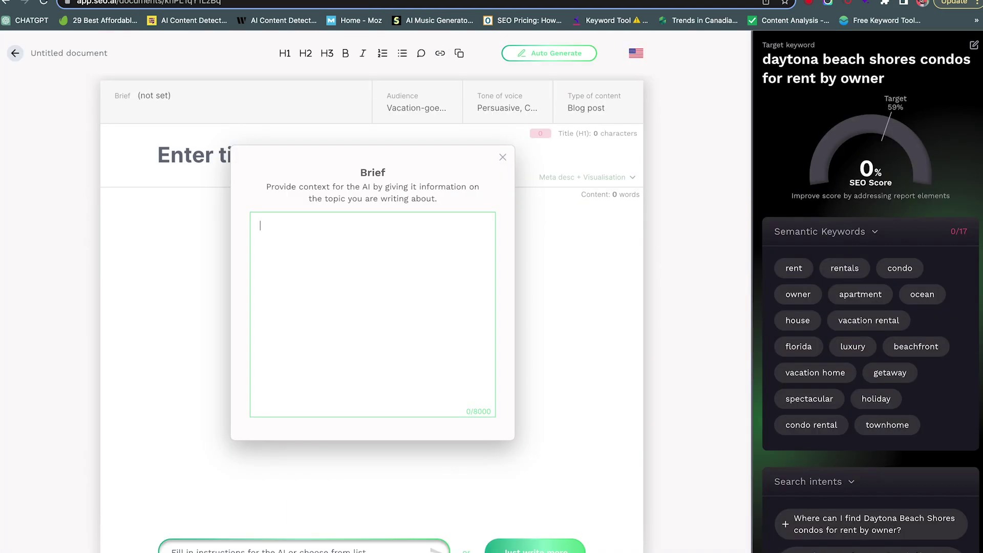
key(super+v)
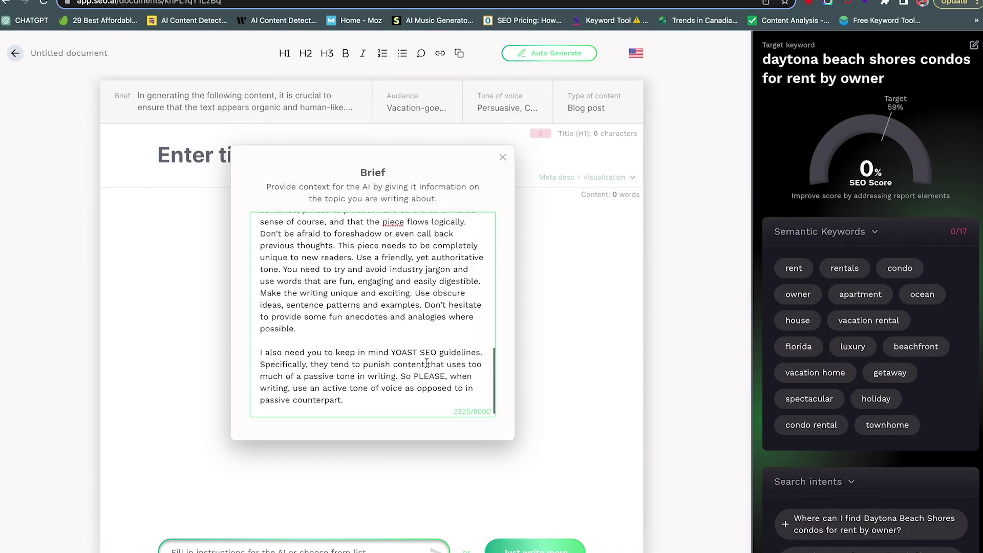
click(503, 159)
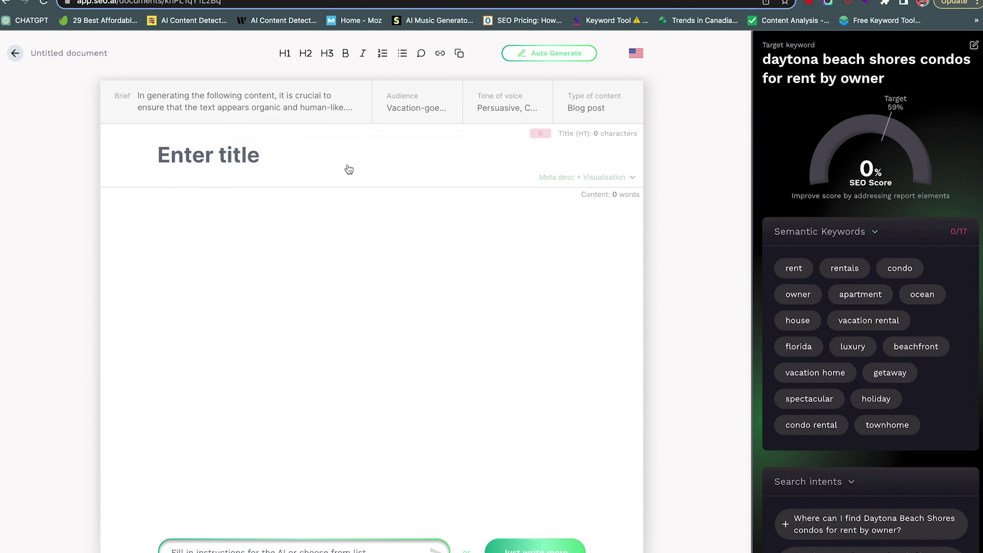
Set the title to 'Daytona Beach Shores condos for rent by owner | Complete Guide', copied from Sheets cell A1
click(236, 156)
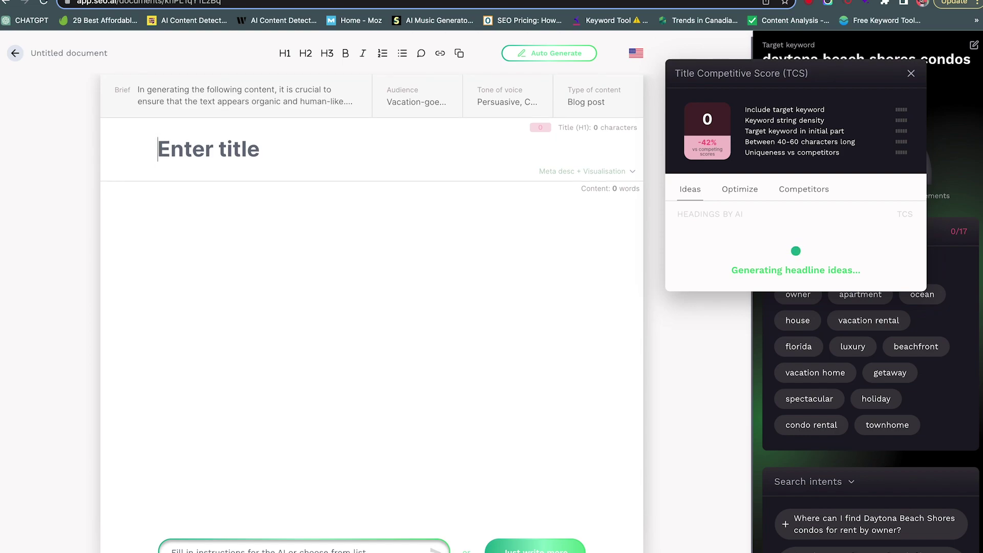
click(495, 5)
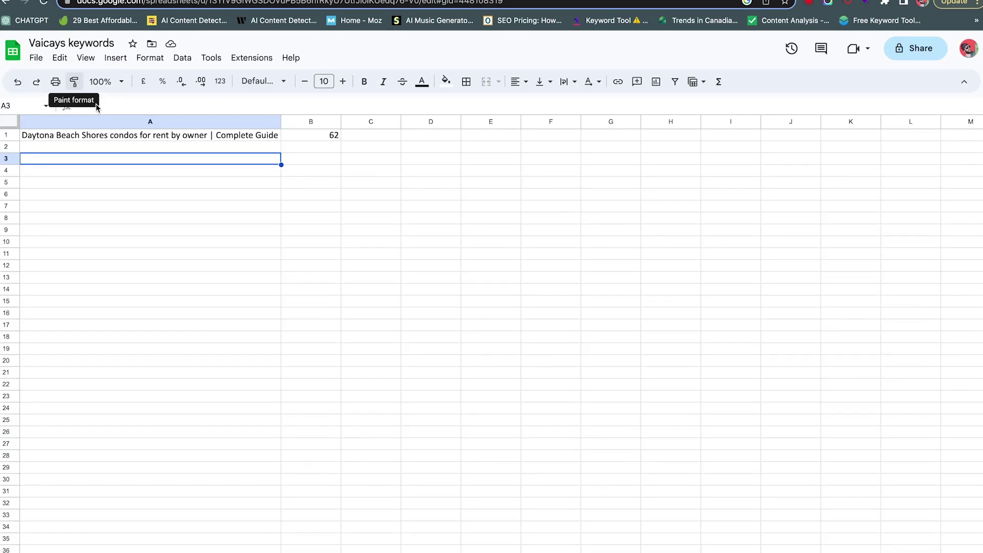
click(118, 136)
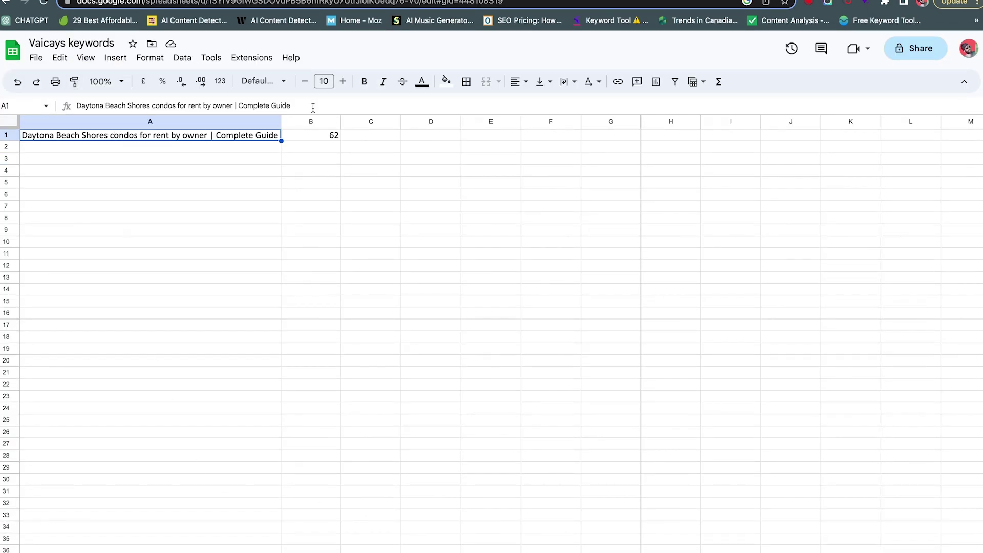
drag(313, 107, 60, 102)
key(ctrl+c)
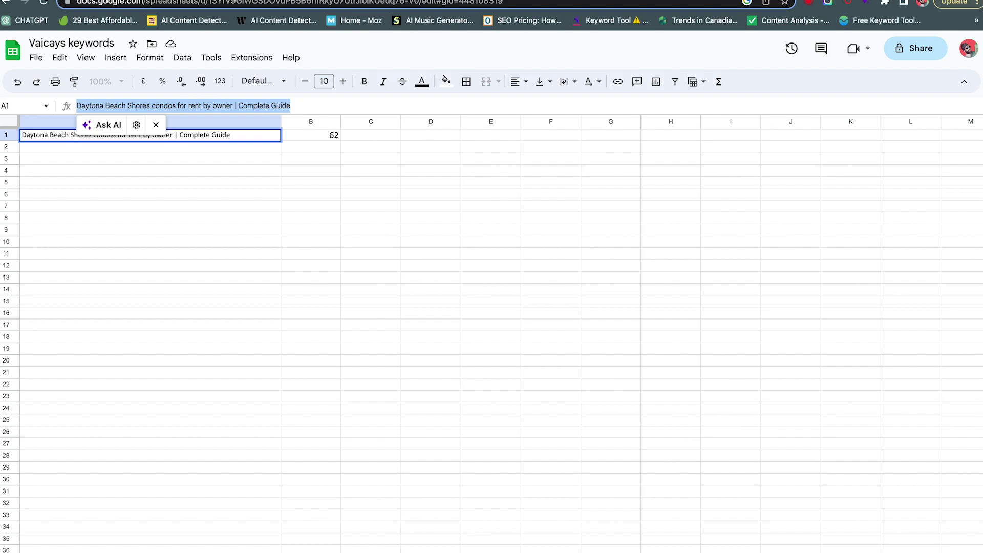
click(247, 15)
click(304, 150)
key(ctrl+v)
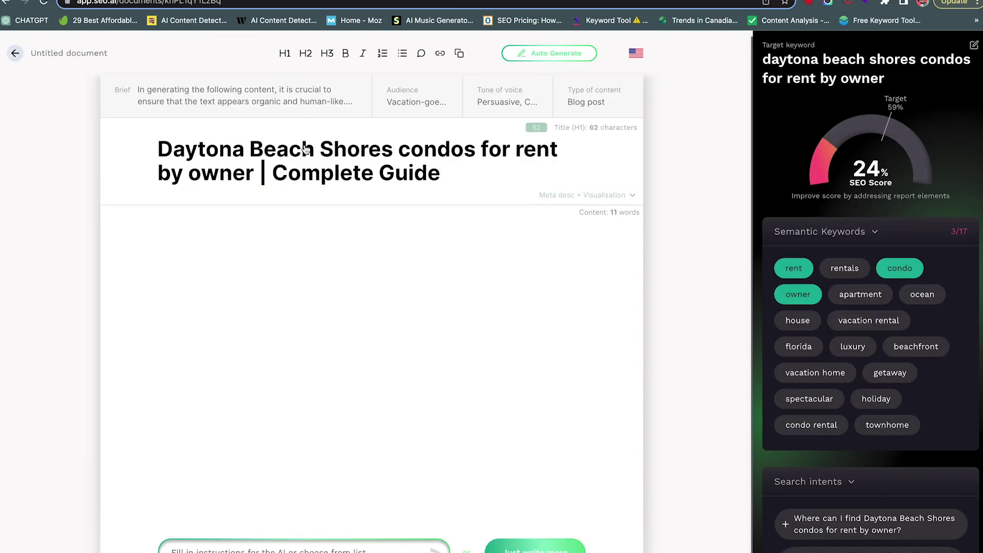
Retype the title's ending as 'Guide' and bring up the First draft dialog with the H2/H3 outline
key(BackSpace)
key(BackSpace)
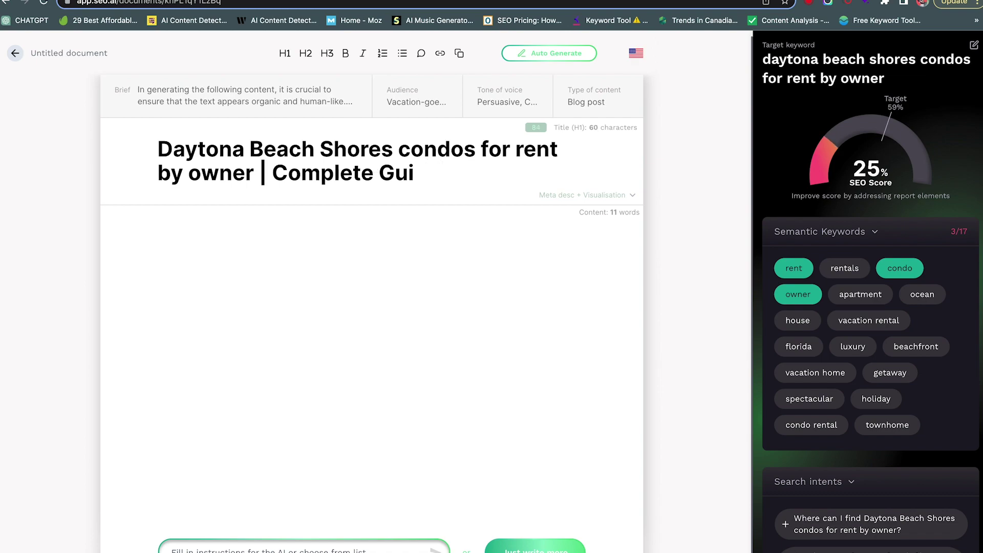
key(BackSpace)
text(ide)
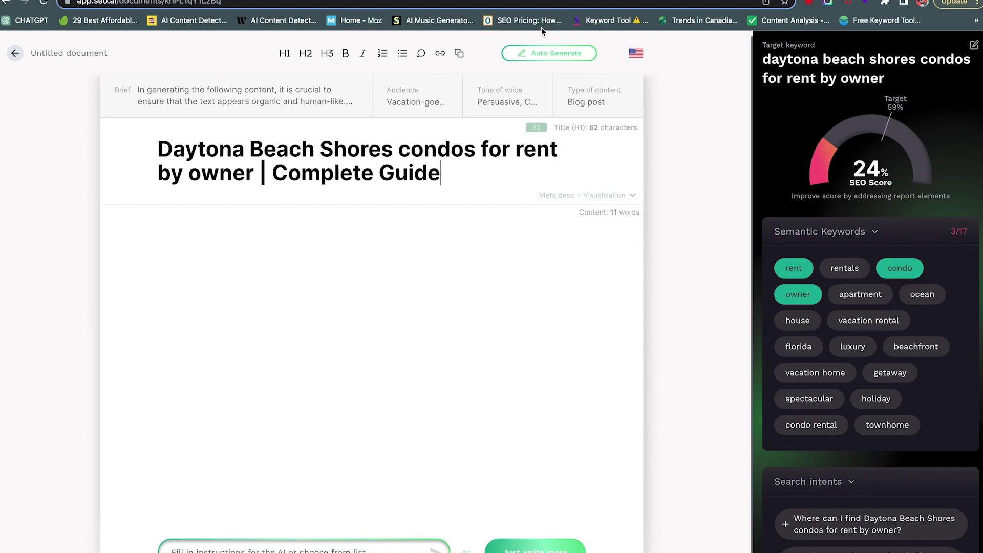
click(548, 58)
Generate the 2720-word draft from the sub-headings, reaching an 84% SEO score
scroll(440, 347, down, 1)
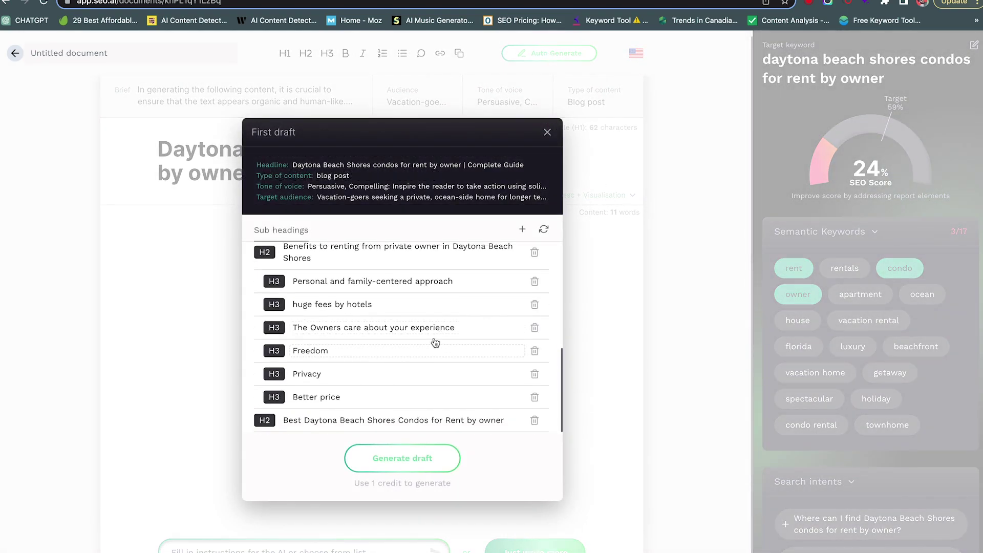
click(414, 461)
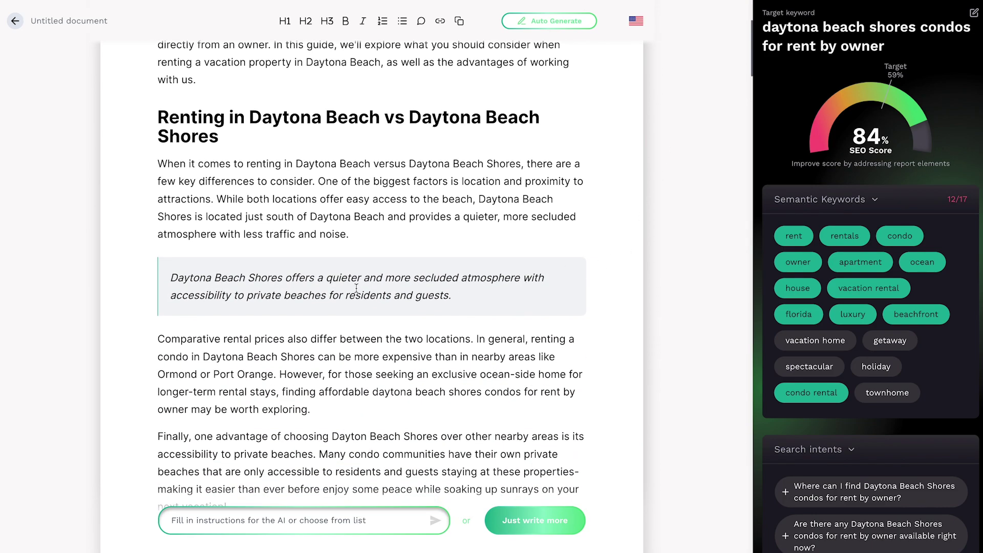
Scroll back up through the generated draft to the top of the article
click(355, 291)
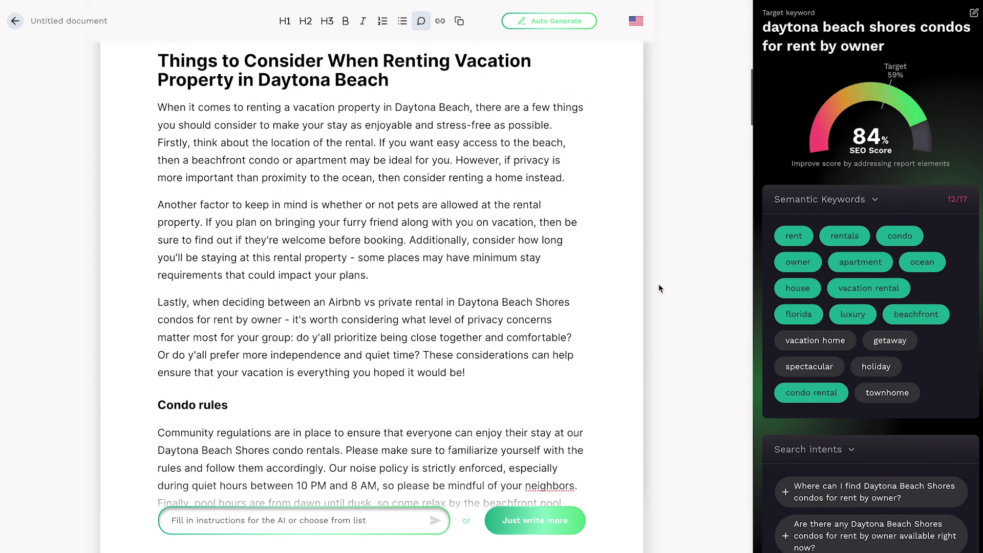
scroll(658, 283, up, 5)
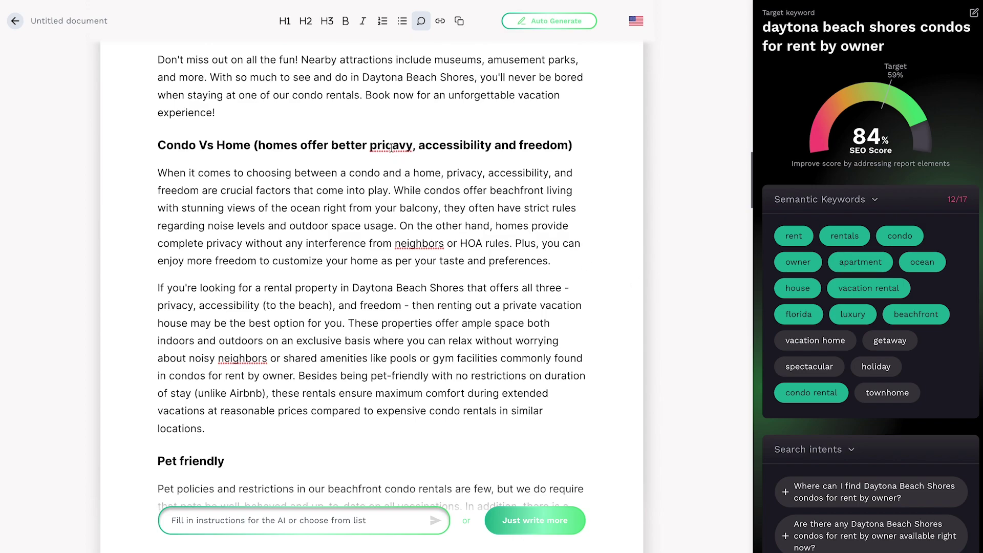
click(392, 147)
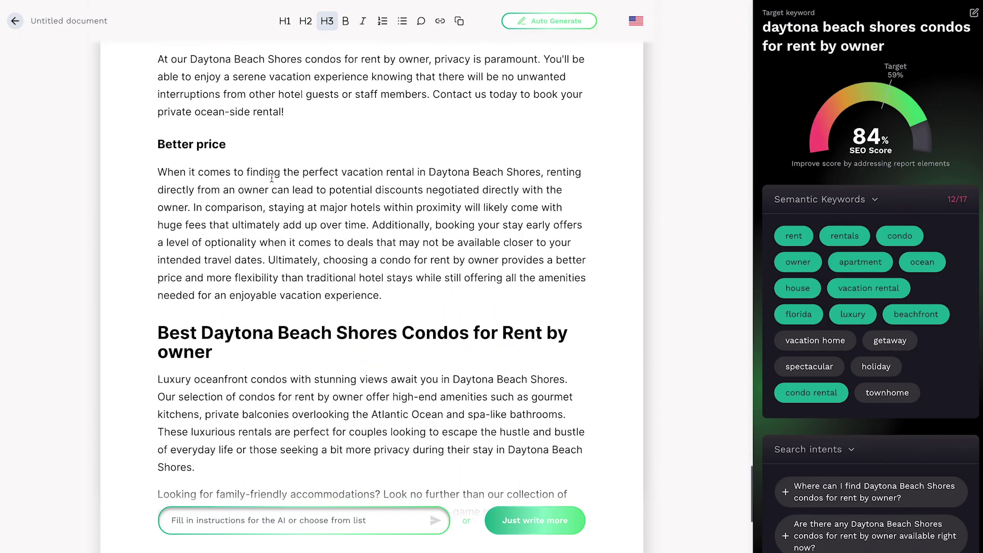
scroll(272, 177, up, 20)
scroll(271, 177, up, 15)
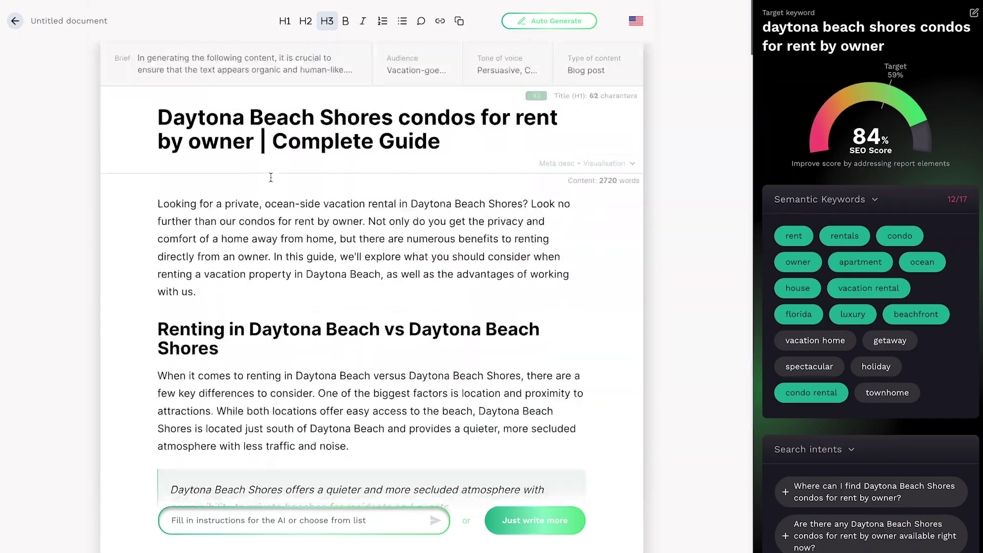
scroll(271, 177, down, 2)
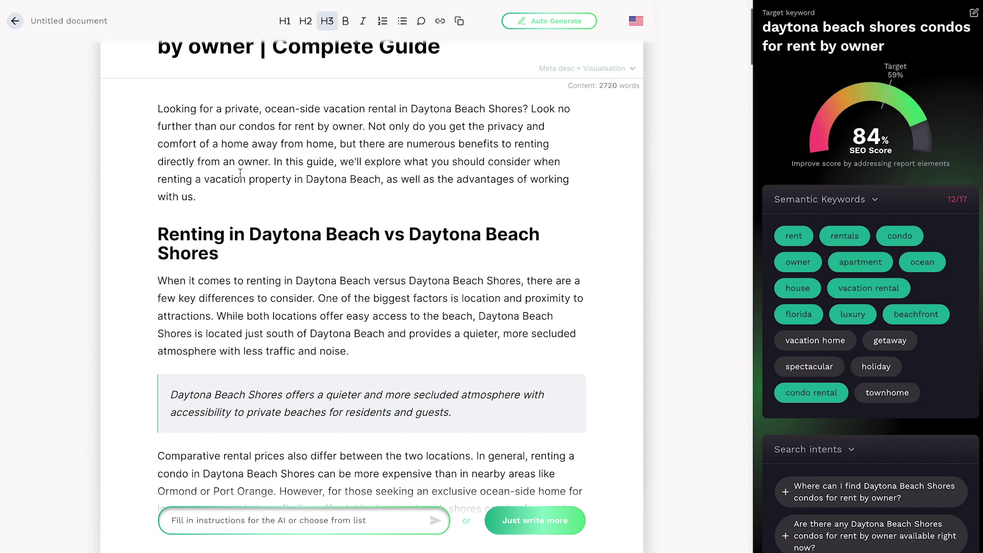
scroll(240, 174, up, 1)
scroll(247, 117, up, 3)
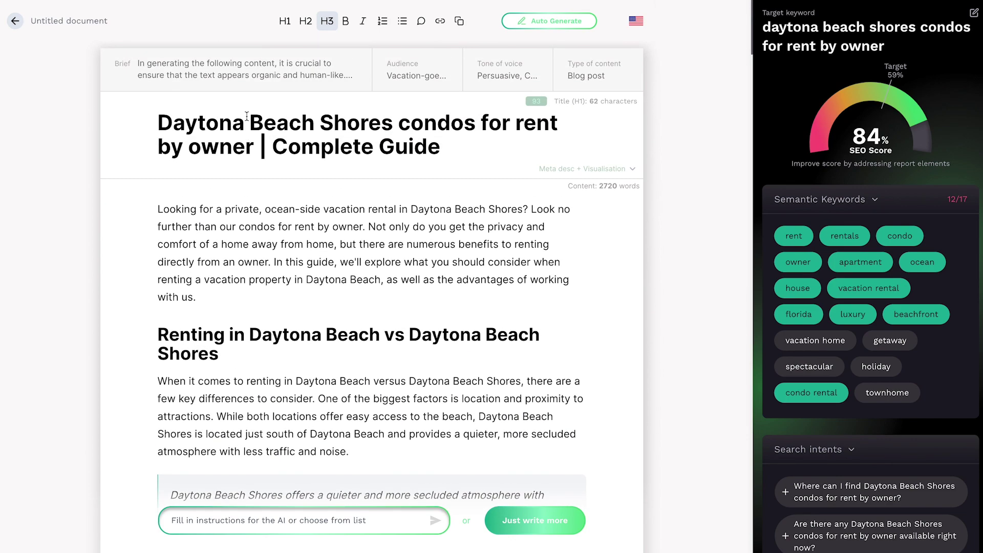
Ask the AI to rewrite the opening paragraph with 'please rewrite but make it less promotional'
drag(238, 299, 150, 209)
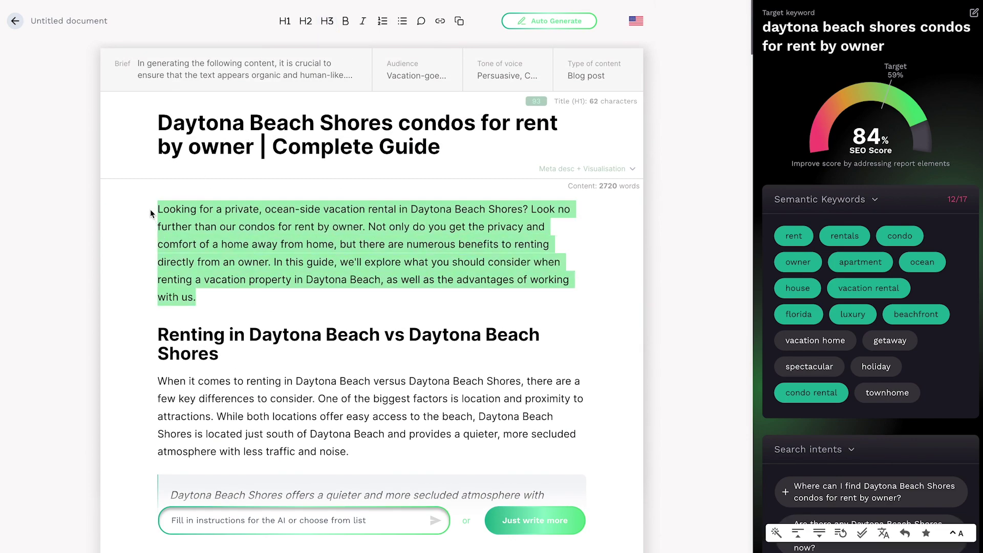
click(395, 525)
click(384, 516)
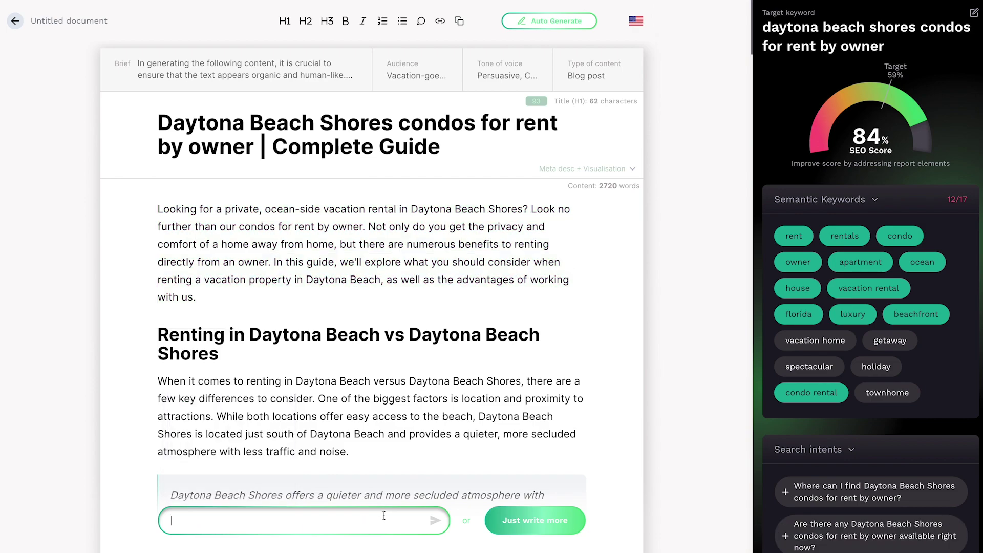
text(please rewrite but make )
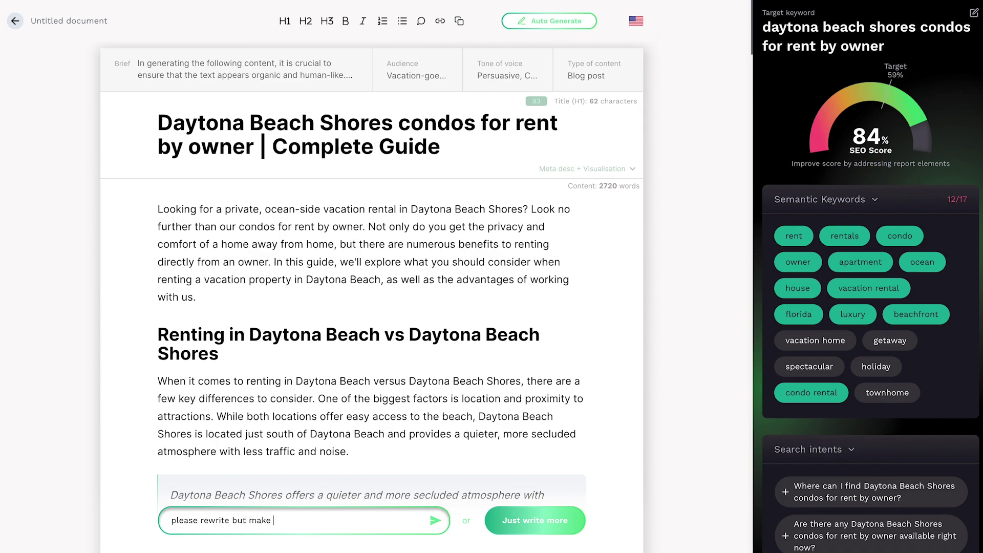
text(it less promotional)
key(Return)
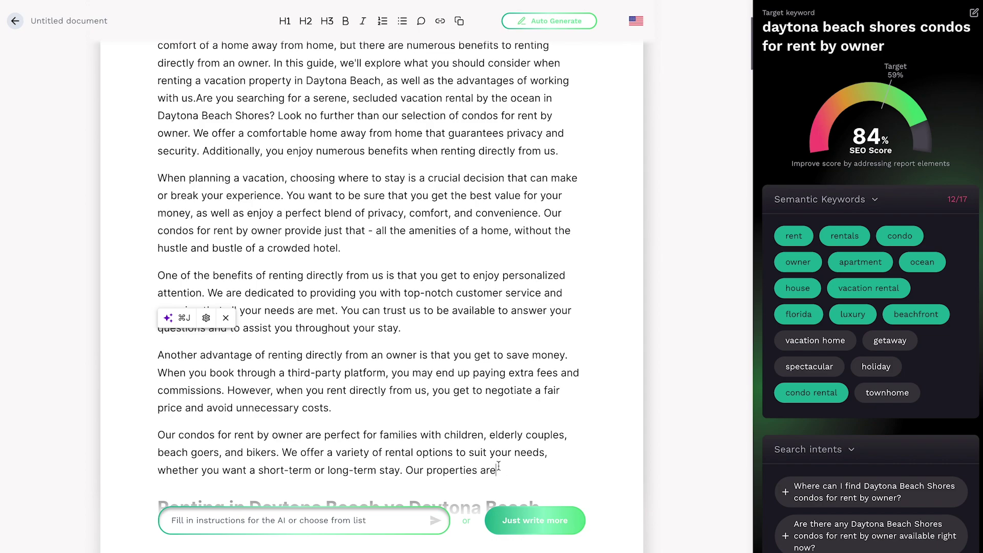
Delete the four extra generated paragraphs and split the rewritten intro into its own paragraph
drag(498, 469, 143, 178)
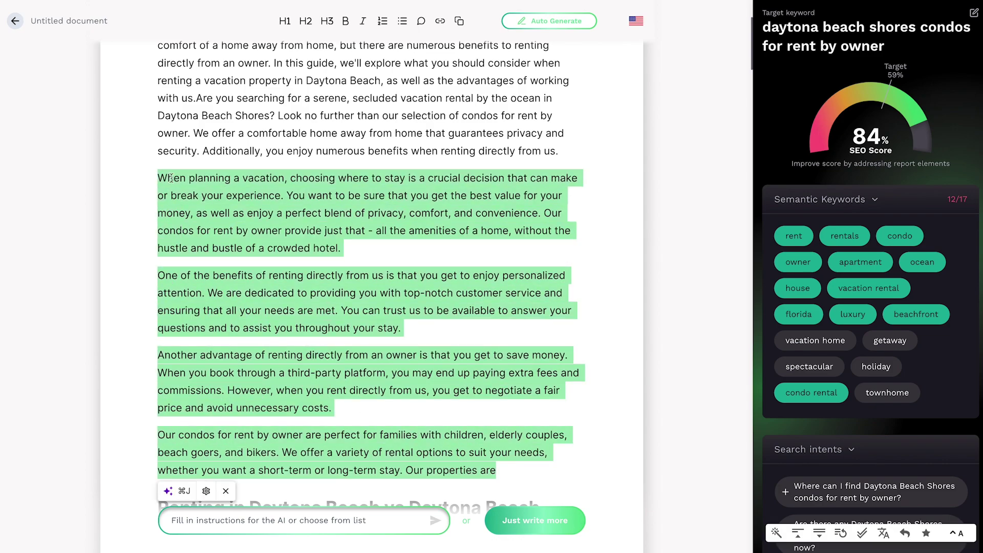
key(BackSpace)
scroll(195, 98, up, 2)
scroll(195, 98, up, 1)
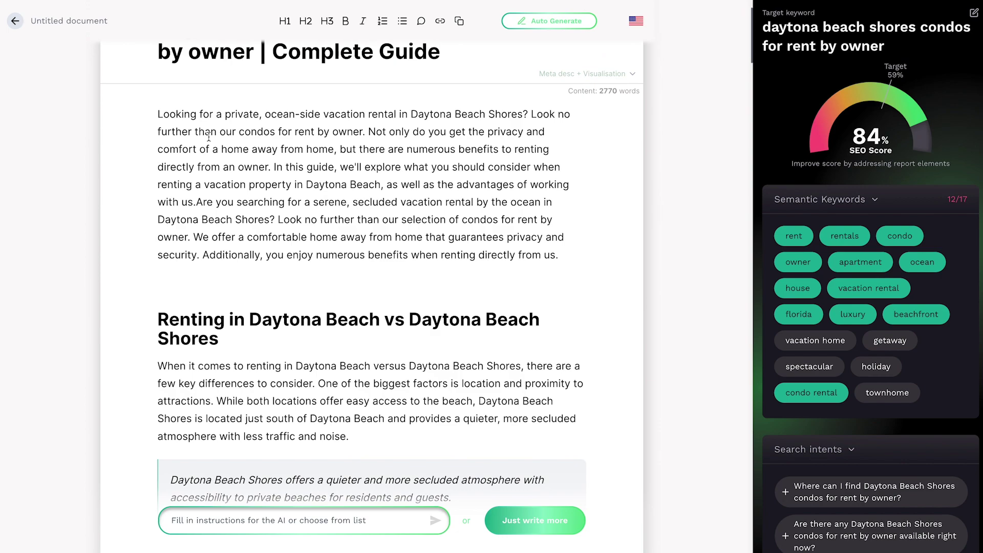
click(197, 202)
key(Return)
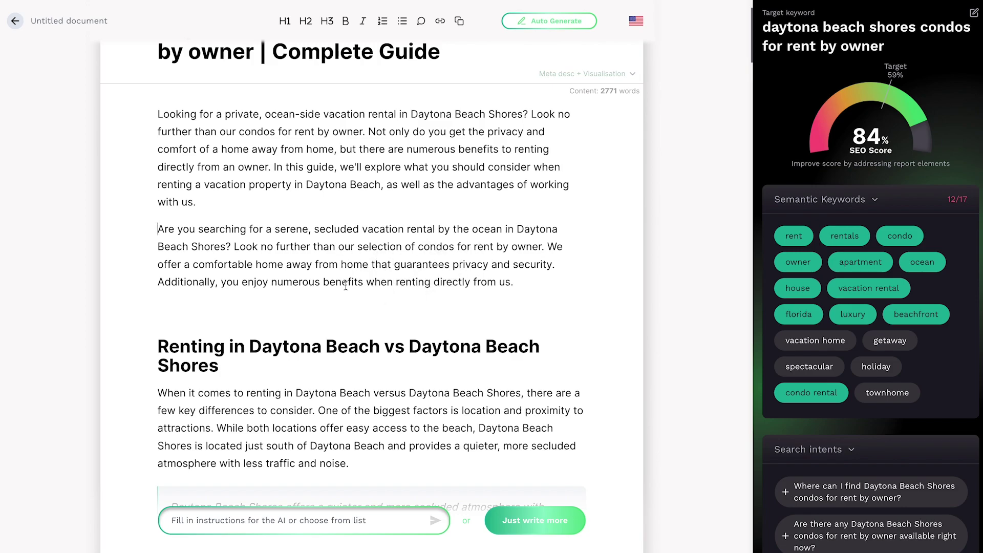
Ask the AI to 'rewrite only this paragraph and add some humor' for the Comparative rental prices paragraph
scroll(346, 285, down, 3)
scroll(315, 292, down, 5)
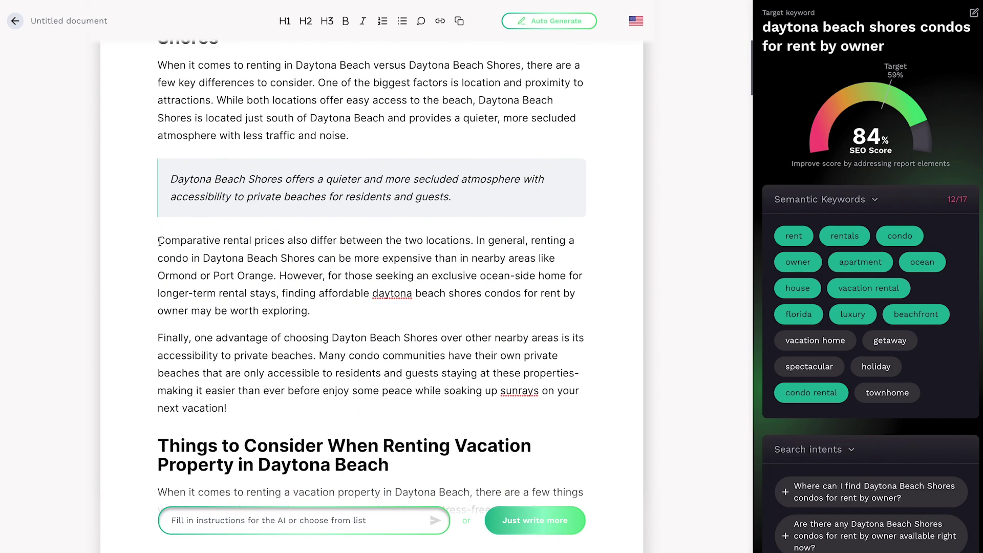
drag(159, 241, 339, 308)
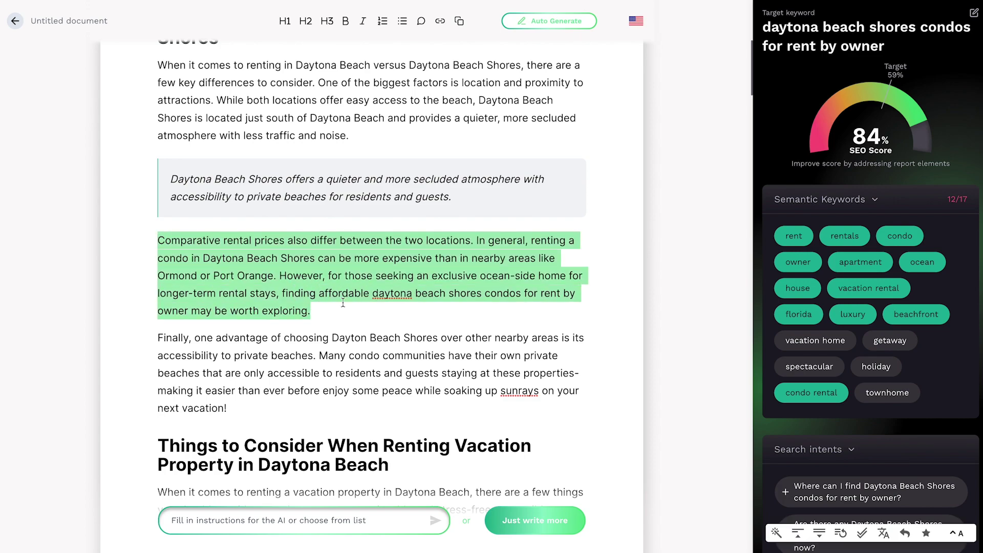
click(316, 514)
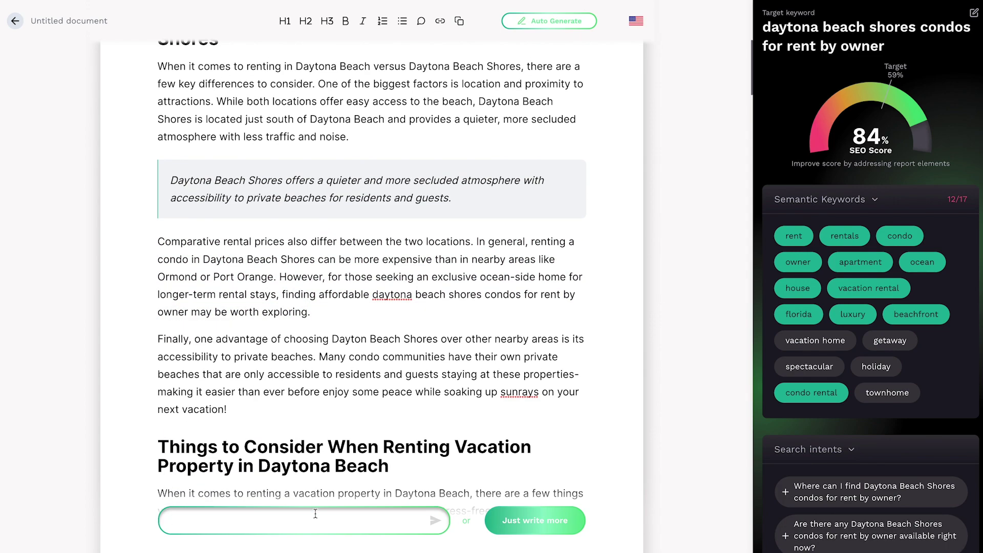
text(rewrite only this paragraph and ad)
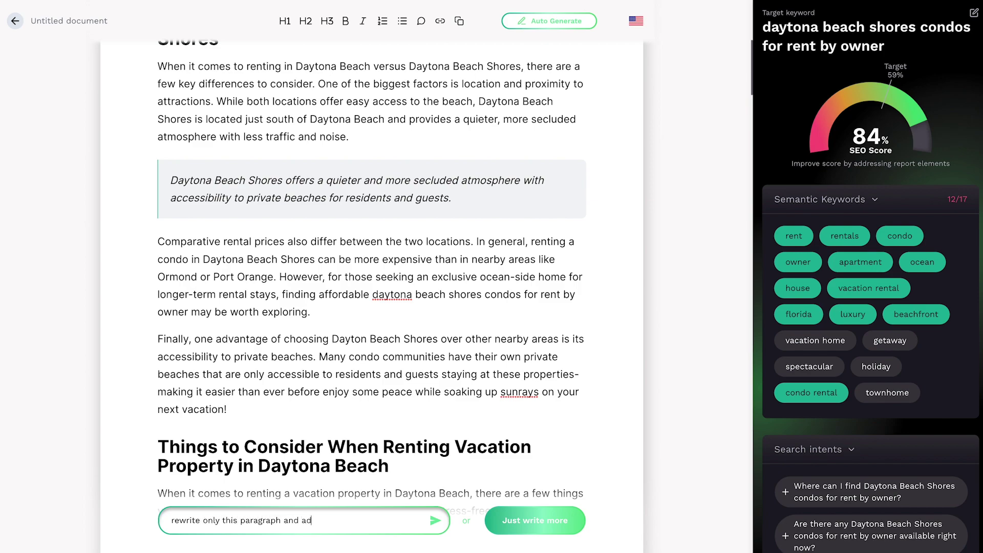
text(d some humor)
key(Return)
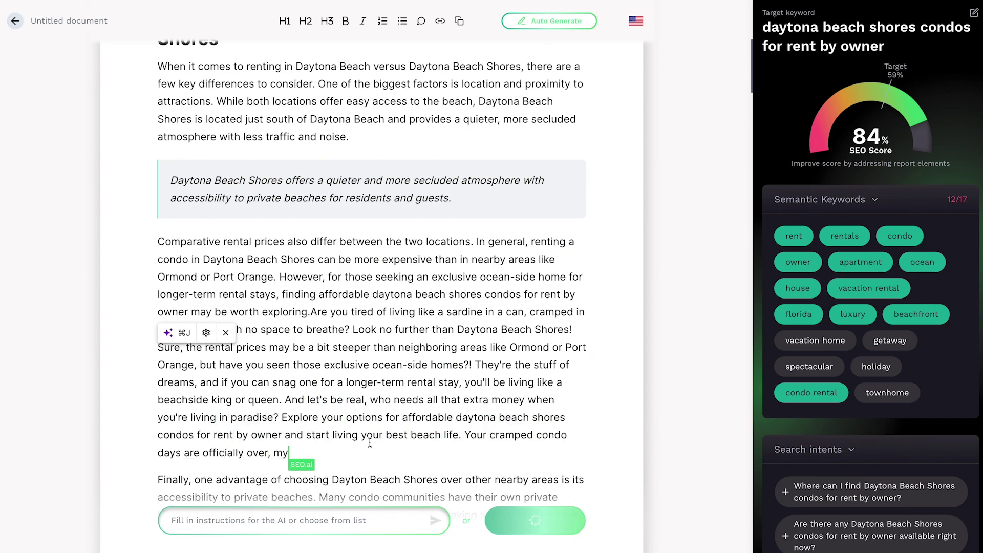
Move the humorous rewrite onto its own paragraph, then select the whole 2893-word article
click(312, 313)
key(Return)
key(Return)
key(BackSpace)
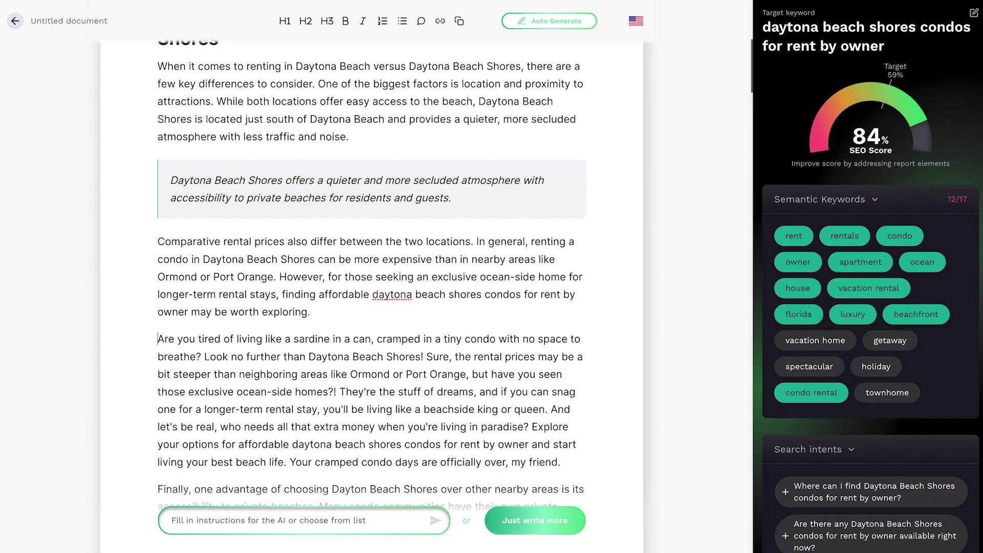
scroll(160, 284, down, 1)
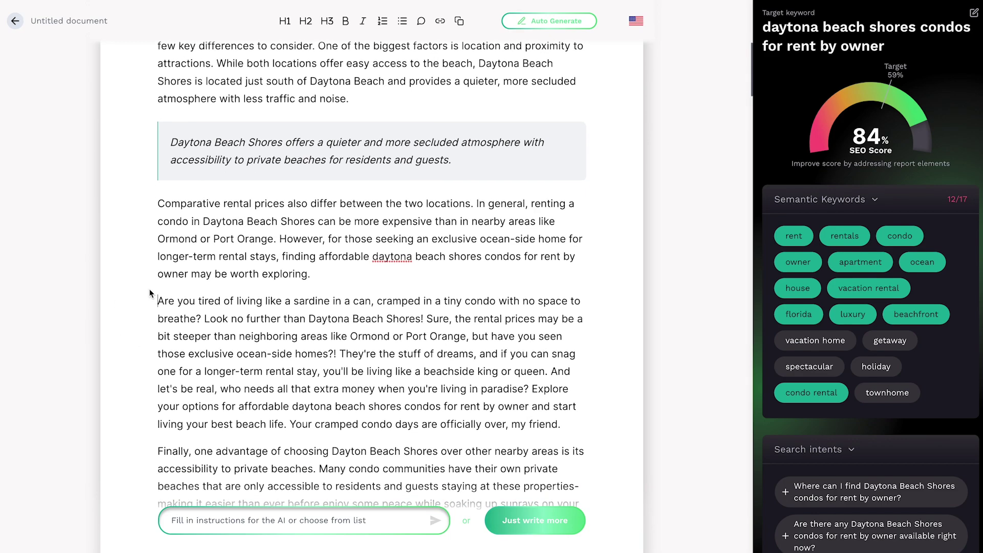
scroll(622, 232, down, 2)
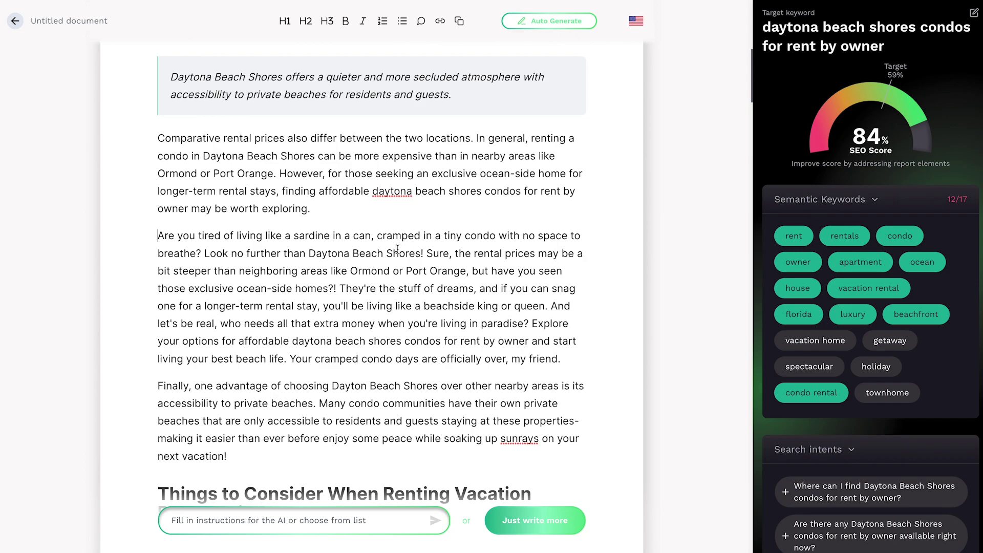
scroll(326, 221, up, 5)
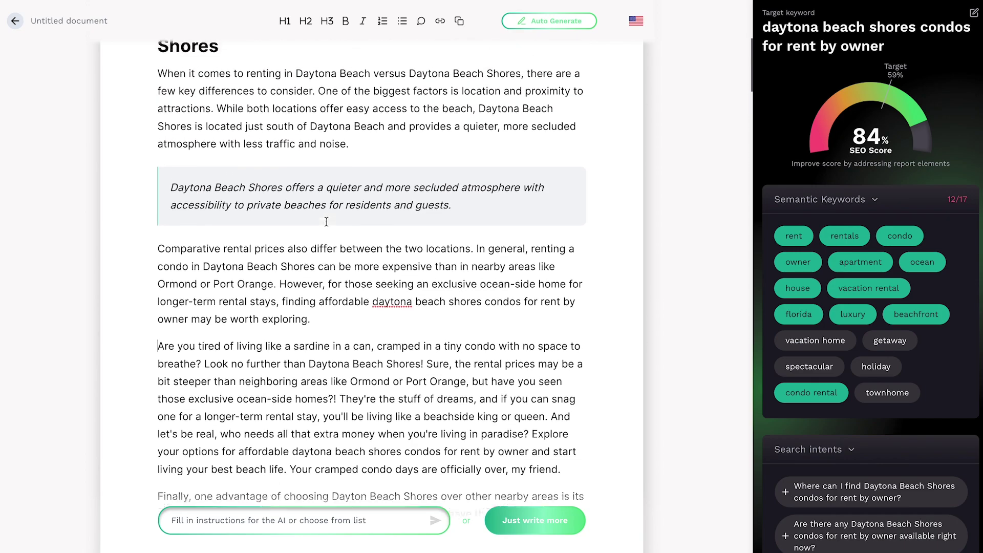
scroll(326, 222, up, 6)
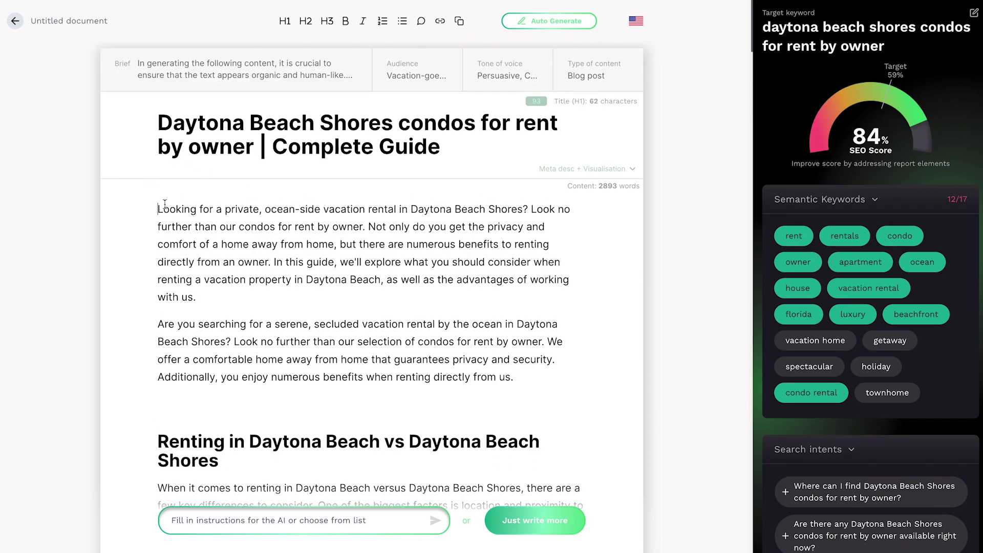
scroll(327, 192, down, 20)
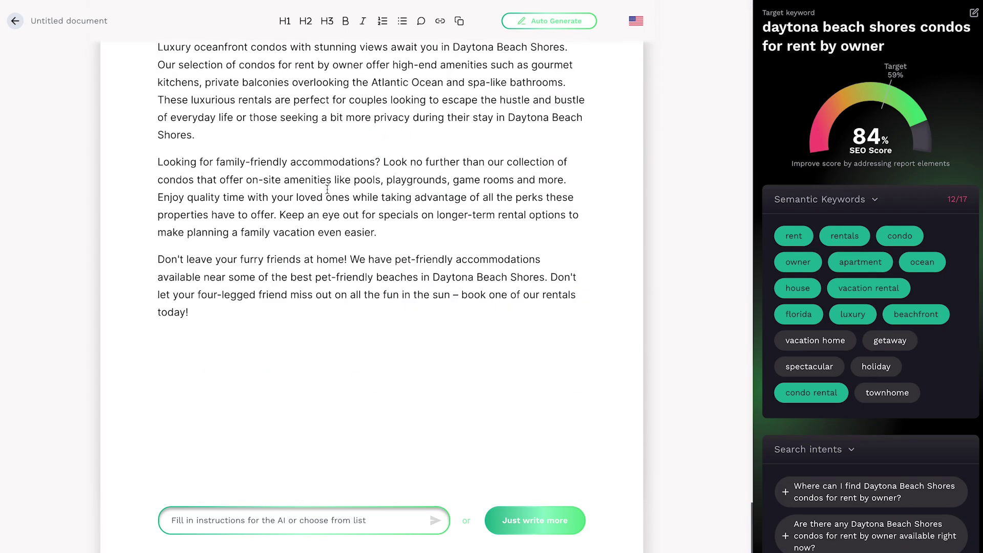
key(super+a)
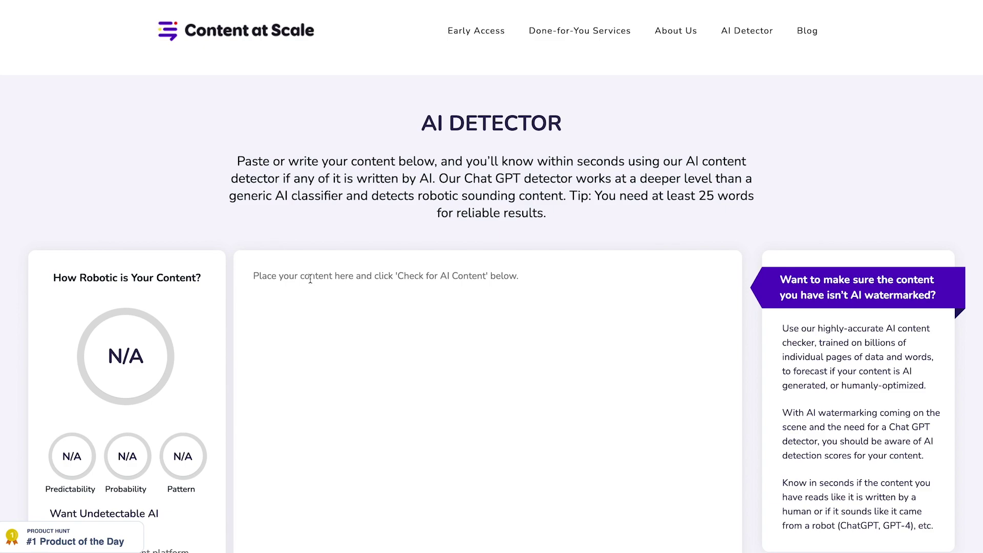
Paste the article into Content at Scale's AI Detector and run the check, which rates it 82% human
key(super+v)
scroll(492, 359, down, 4)
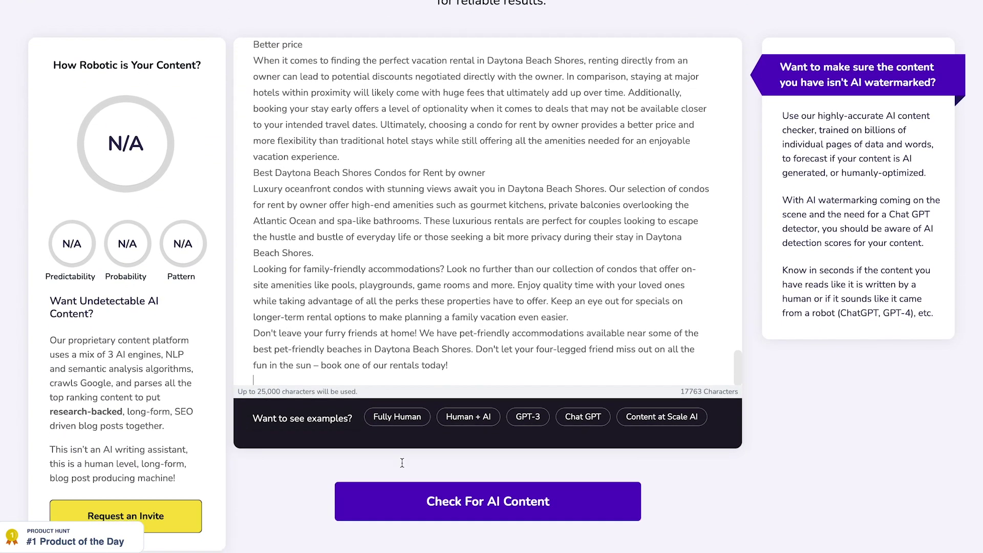
click(497, 505)
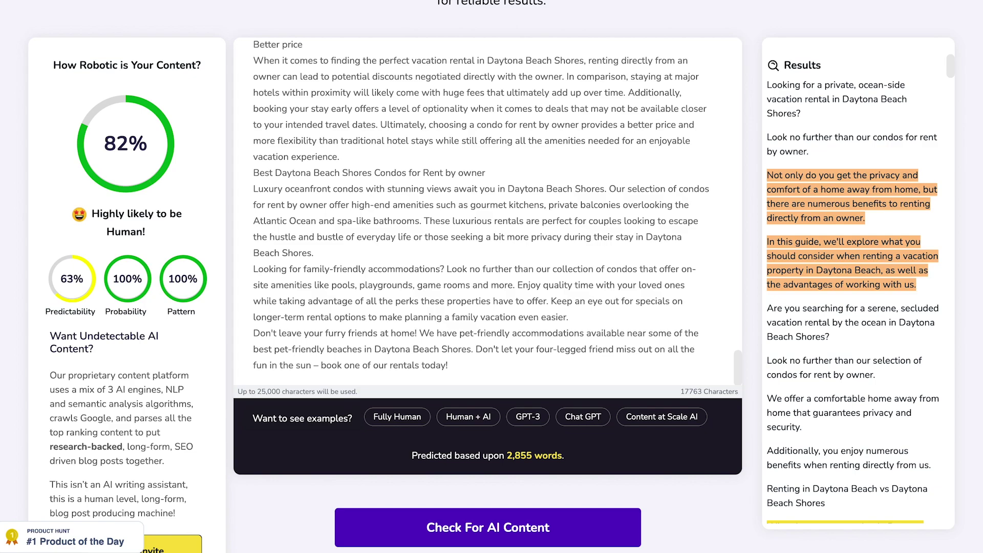
scroll(941, 135, down, 10)
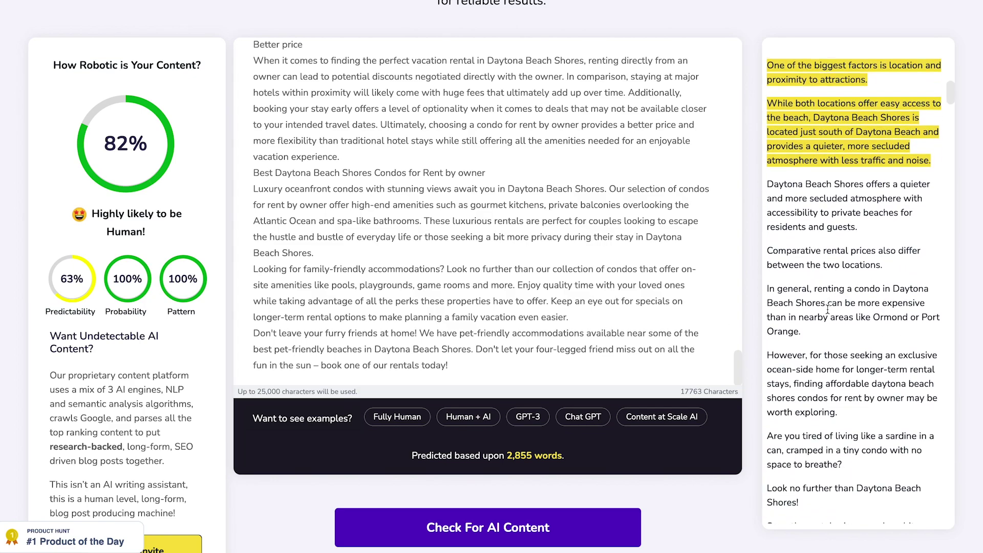
drag(949, 101, 950, 449)
scroll(942, 451, up, 15)
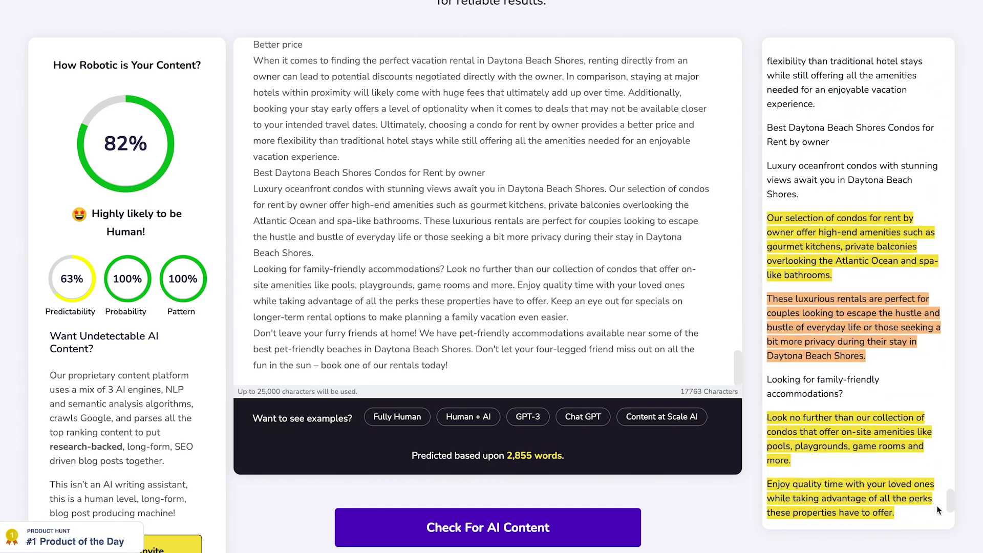